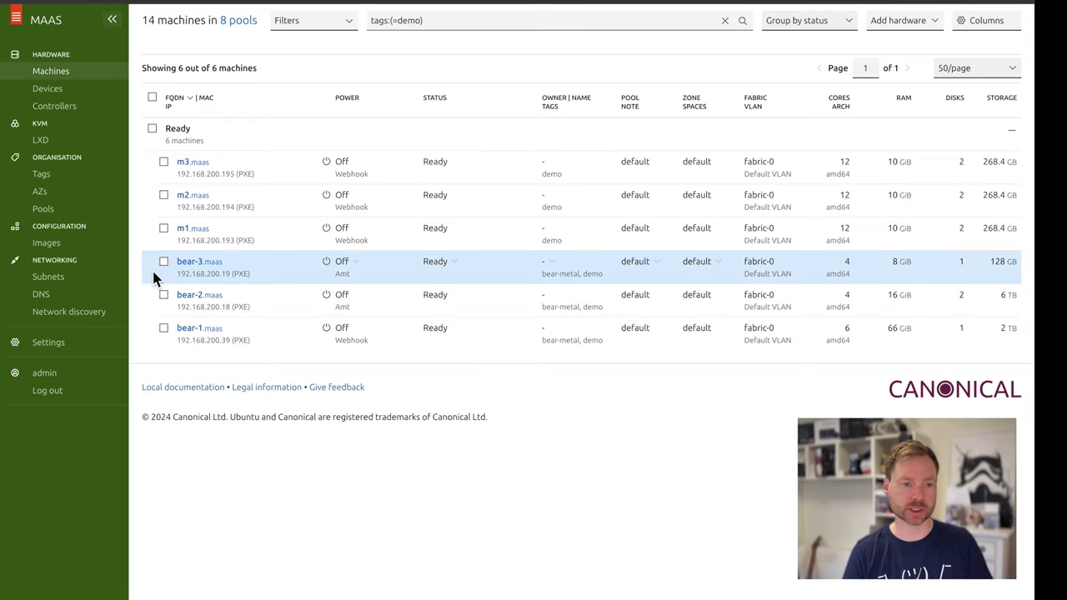
Confirm no LXD hosts exist, then open bear-1's summary from the machine list
{"action": "left_click", "coordinate": [48, 145]}
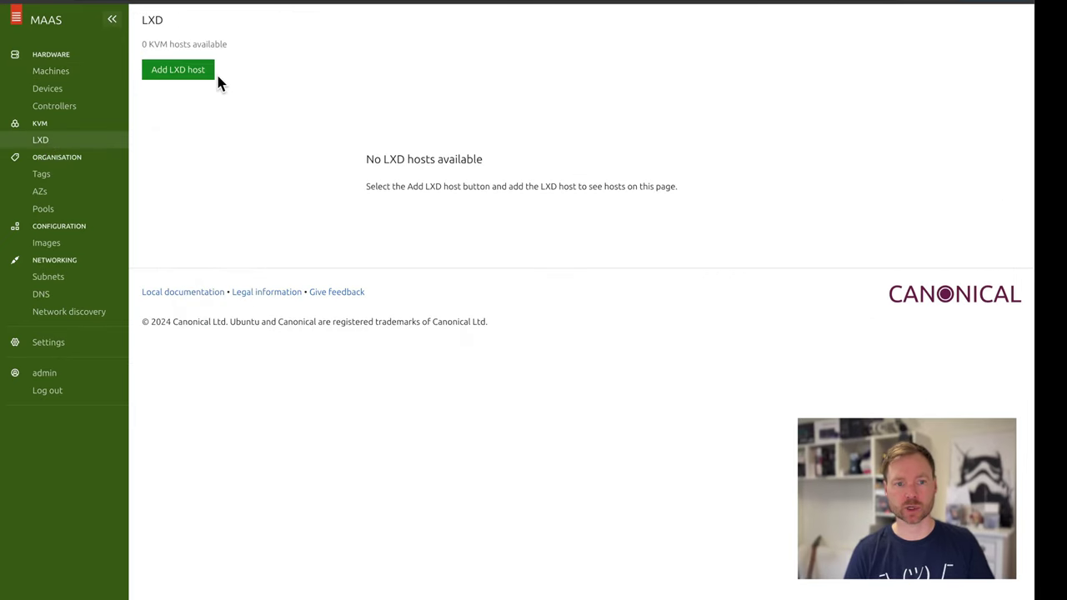
{"action": "left_click", "coordinate": [51, 74]}
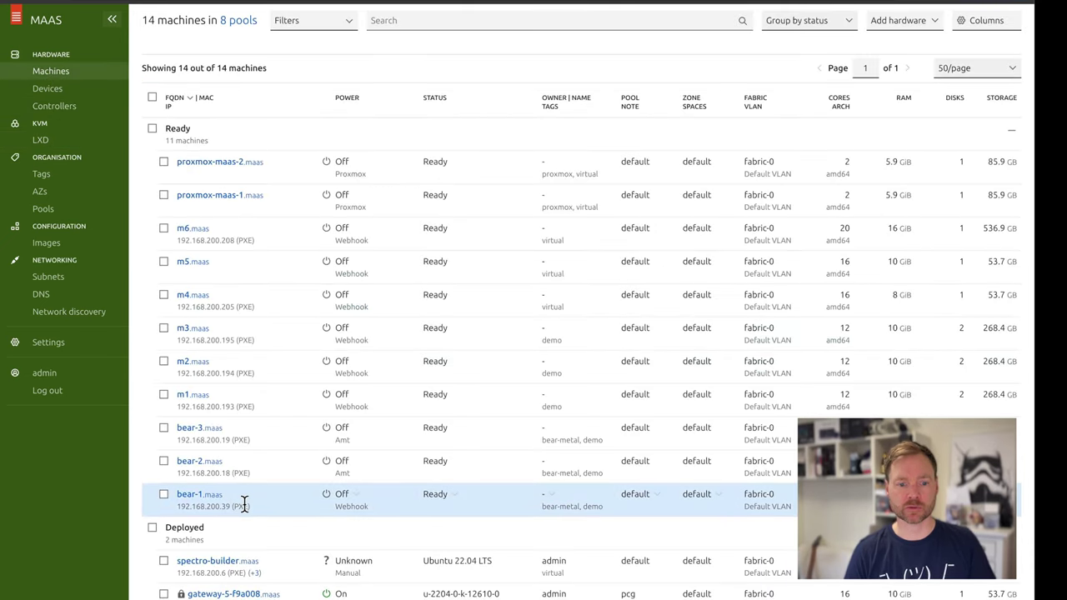
{"action": "left_click", "coordinate": [198, 497]}
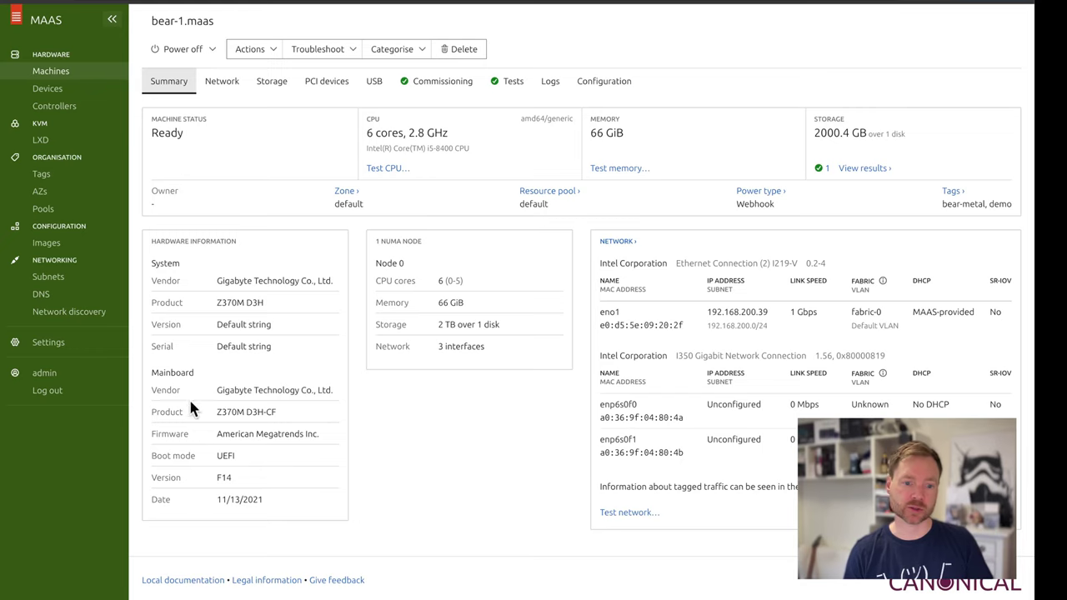
Review bear-1's network, storage, PCI and USB details, then show its twelve passed commissioning scripts
{"action": "left_click", "coordinate": [222, 82]}
{"action": "left_click", "coordinate": [264, 86]}
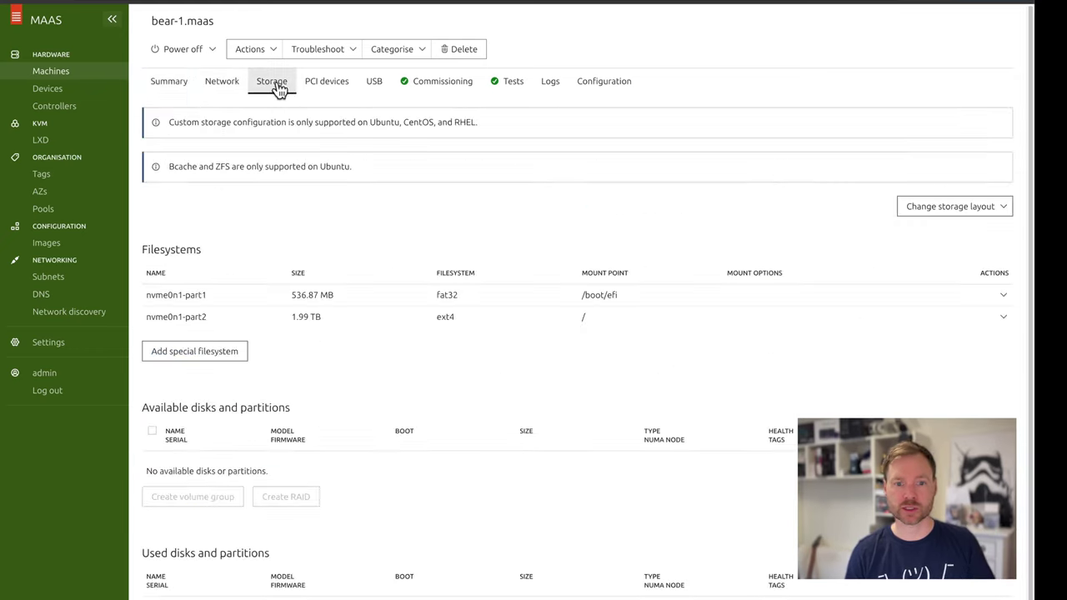
{"action": "left_click", "coordinate": [341, 88]}
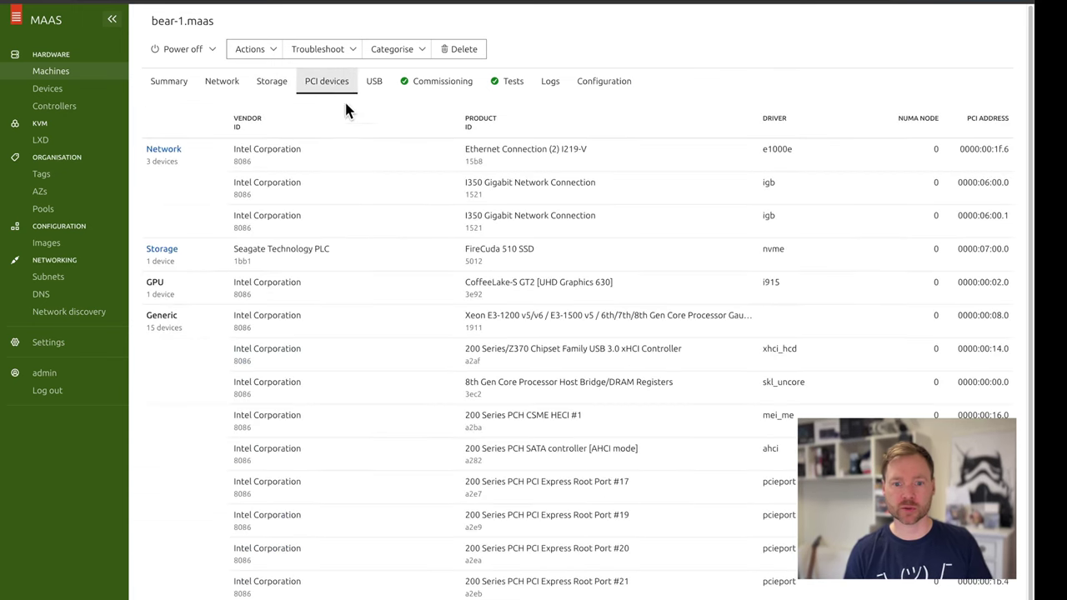
{"action": "scroll", "coordinate": [409, 404], "scroll_direction": "down", "scroll_amount": 2}
{"action": "scroll", "coordinate": [409, 406], "scroll_direction": "up", "scroll_amount": 2}
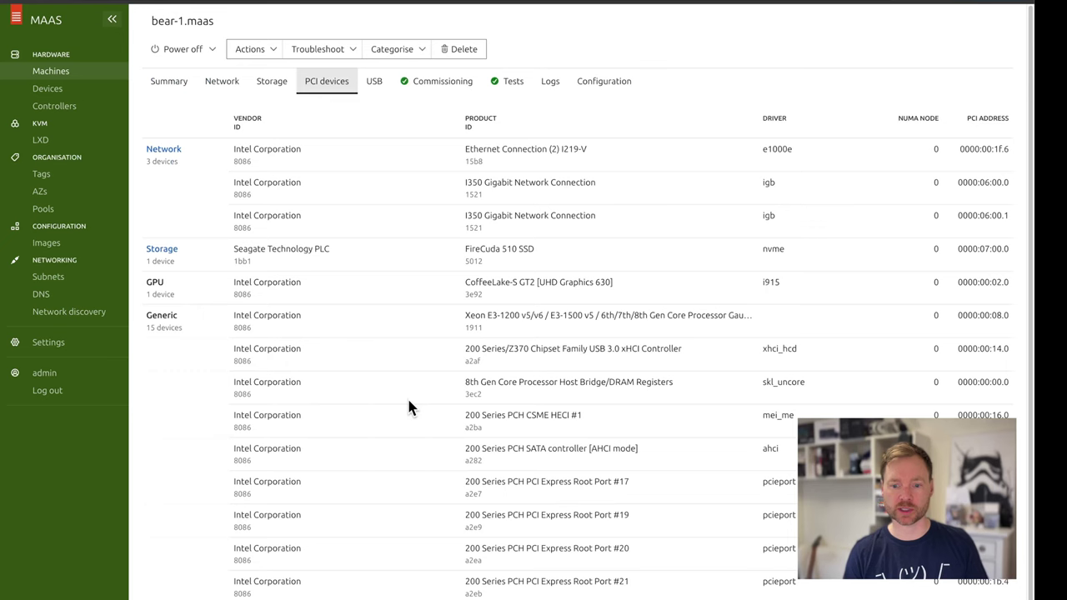
{"action": "left_click", "coordinate": [375, 87]}
{"action": "left_click", "coordinate": [446, 92]}
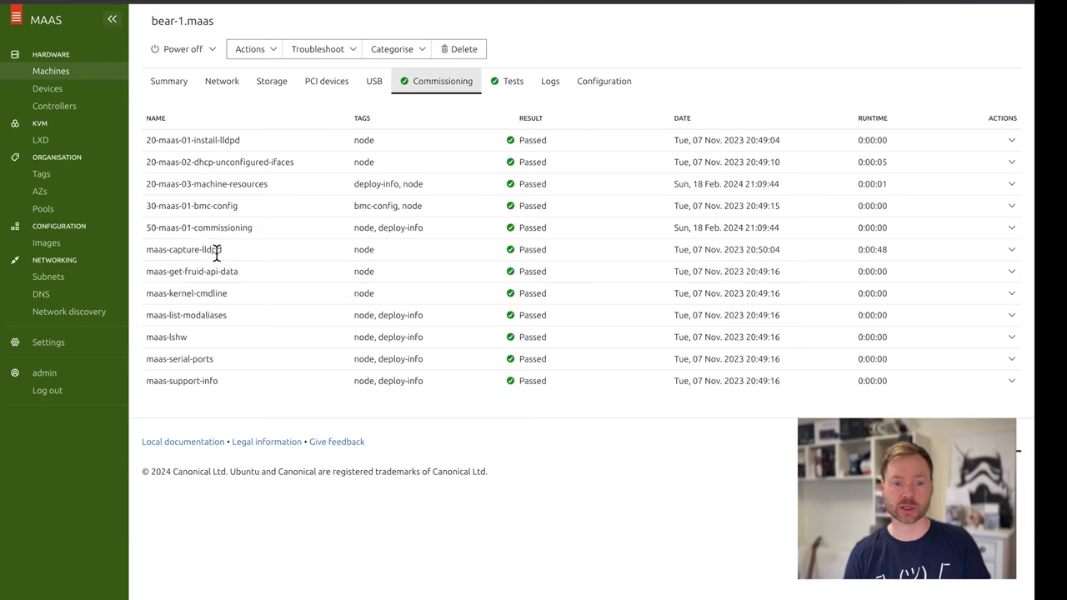
Inspect the maas-capture-lldpd result's combined, standard, error and yaml output
{"action": "left_click_drag", "start_coordinate": [218, 253], "coordinate": [201, 253]}
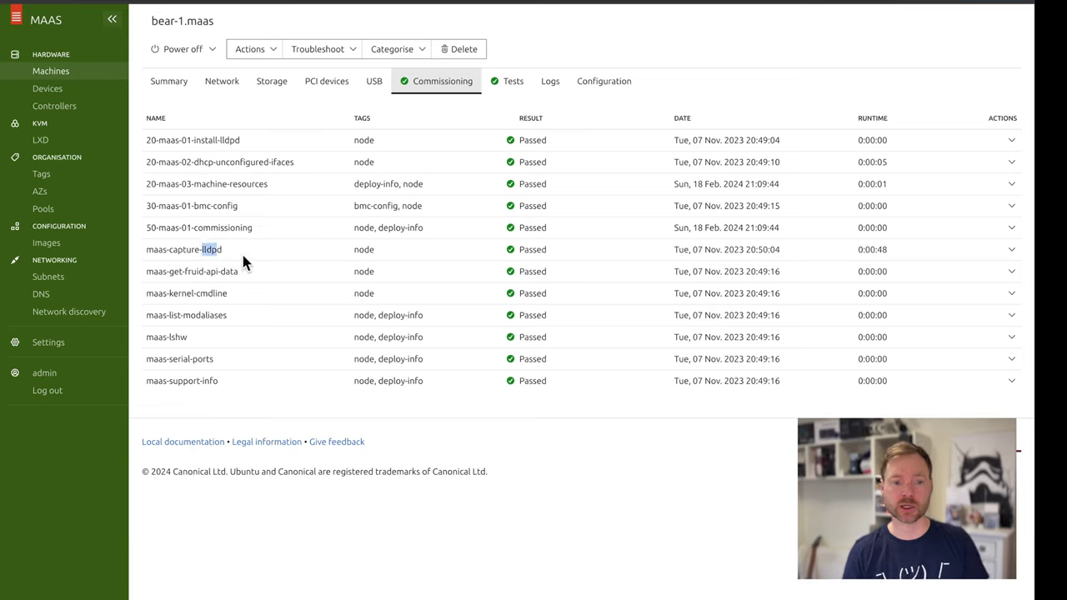
{"action": "left_click", "coordinate": [1012, 250]}
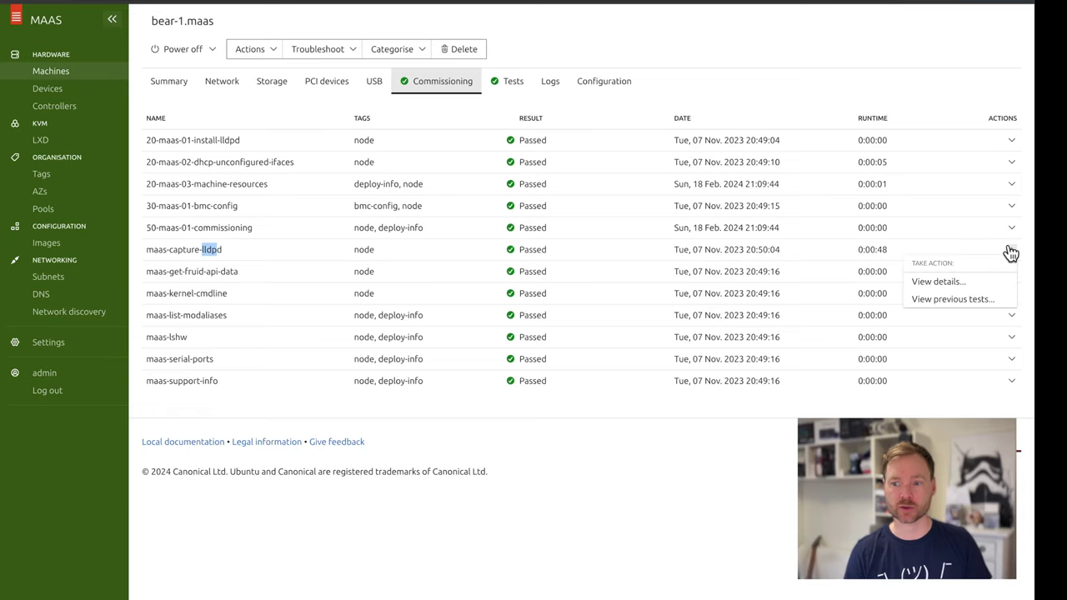
{"action": "left_click", "coordinate": [935, 282]}
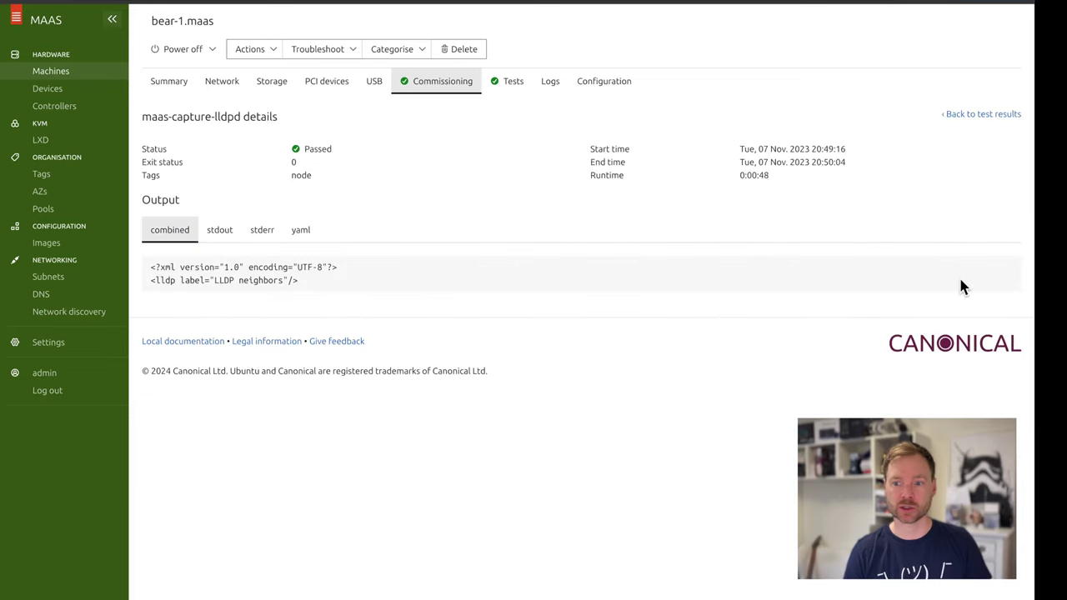
{"action": "left_click", "coordinate": [222, 237]}
{"action": "left_click", "coordinate": [274, 239]}
{"action": "left_click", "coordinate": [300, 241]}
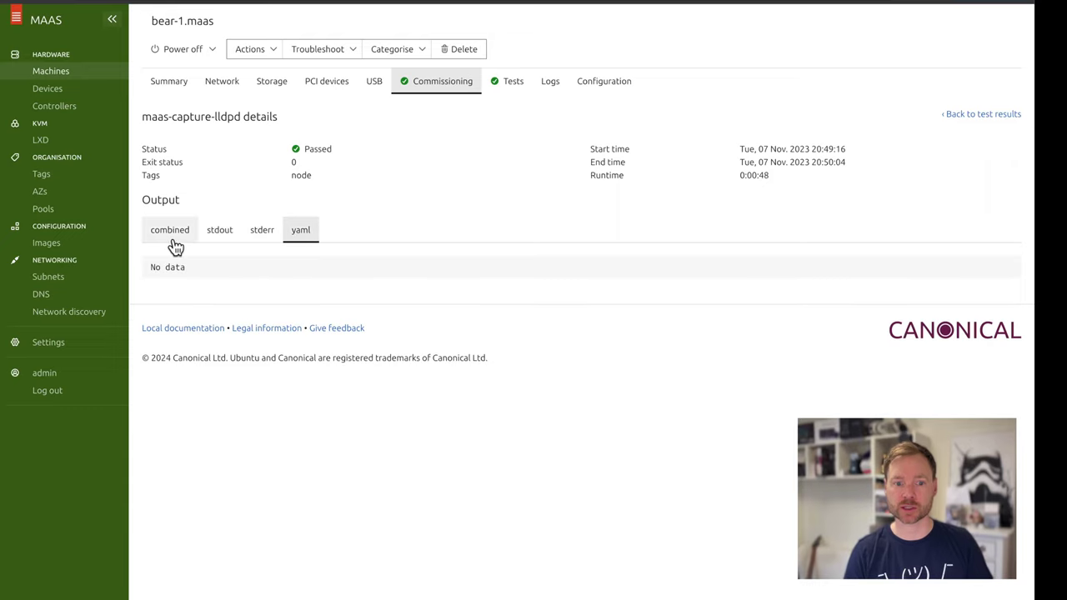
{"action": "left_click", "coordinate": [175, 245]}
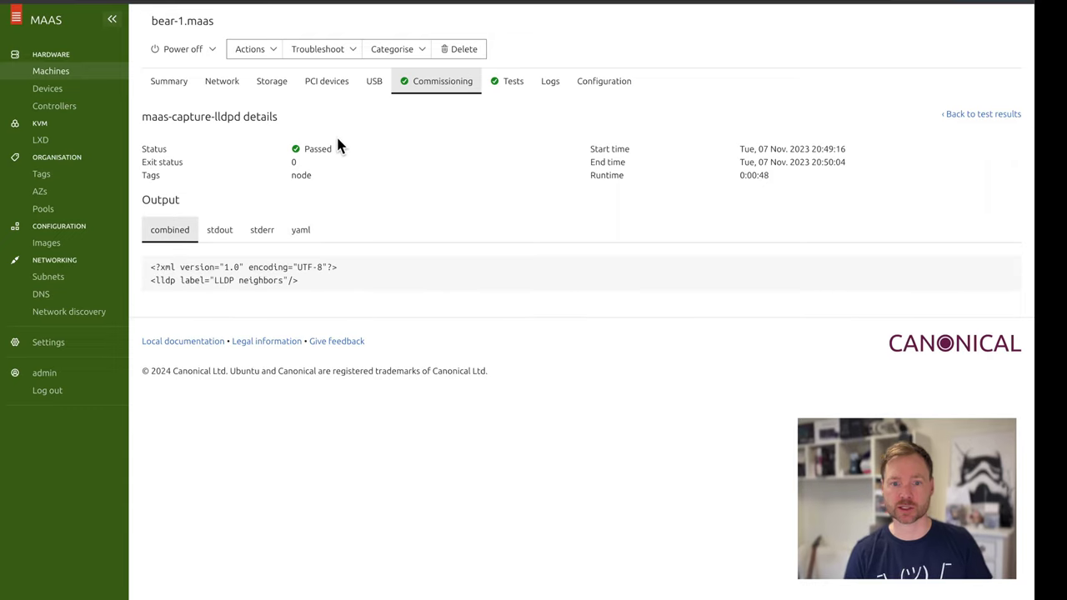
Check bear-1's test results and event log, noting the Deployed to Releasing change
{"action": "left_click", "coordinate": [509, 88]}
{"action": "left_click", "coordinate": [550, 87]}
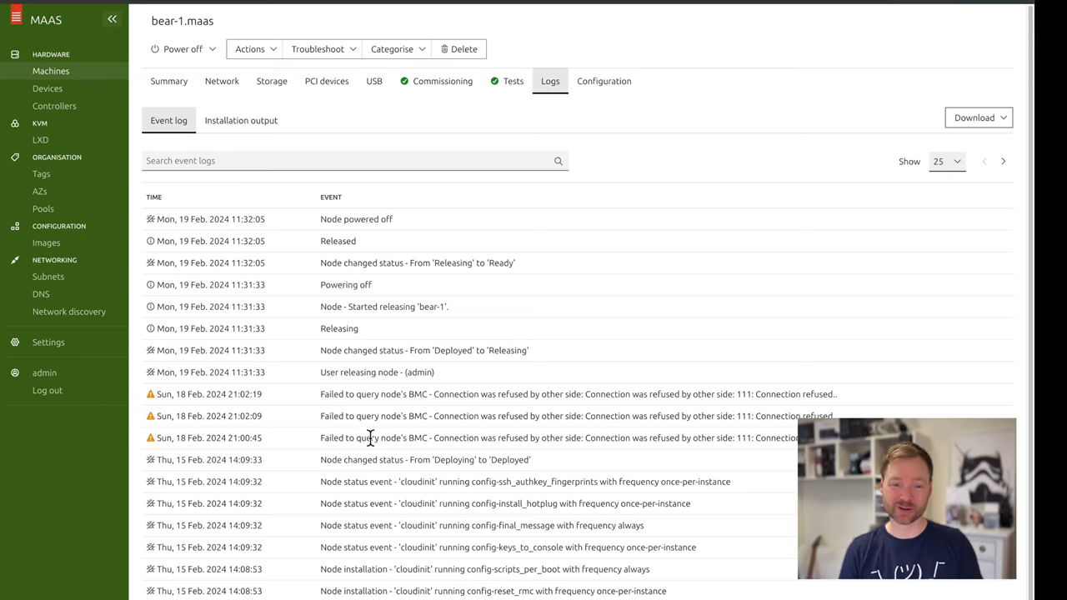
{"action": "scroll", "coordinate": [390, 570], "scroll_direction": "down", "scroll_amount": 1}
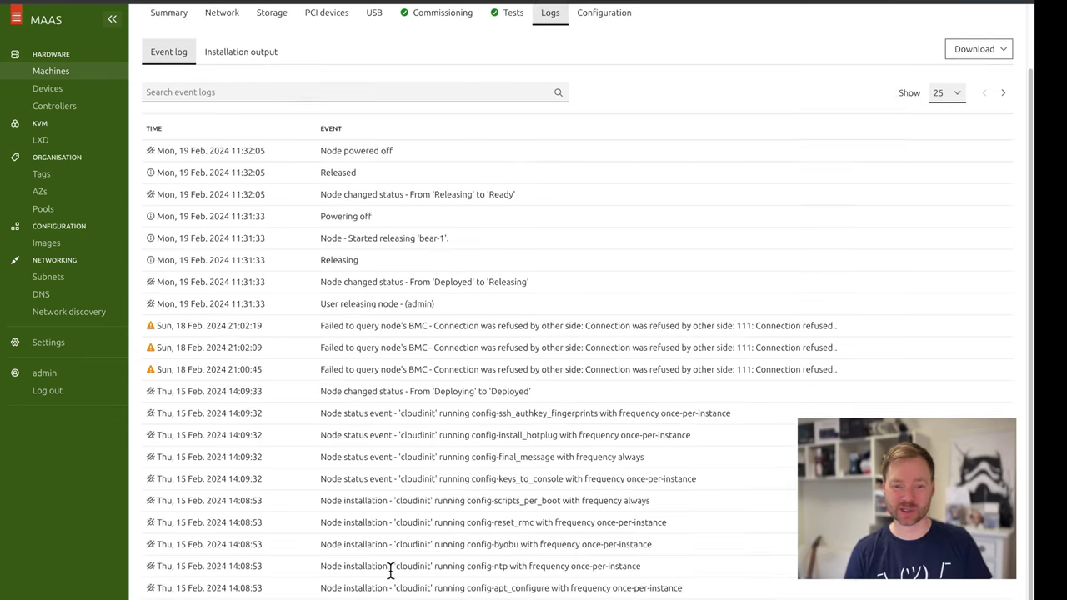
{"action": "scroll", "coordinate": [438, 430], "scroll_direction": "up", "scroll_amount": 1}
{"action": "left_click_drag", "start_coordinate": [438, 350], "coordinate": [527, 351]}
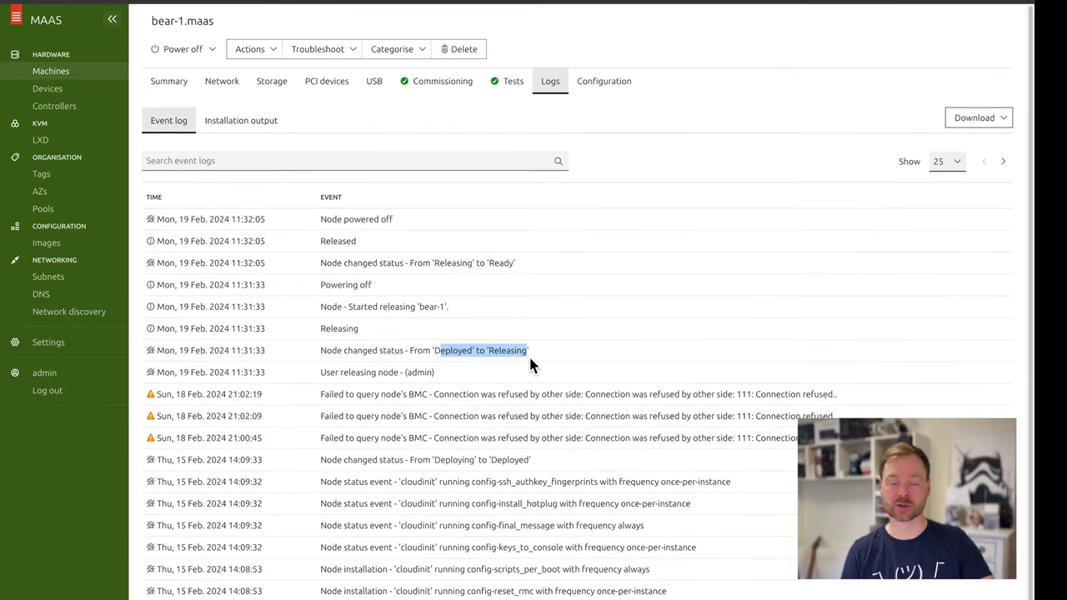
Glance at bear-1's configuration and summary, then go back to all 14 machines
{"action": "left_click", "coordinate": [581, 86]}
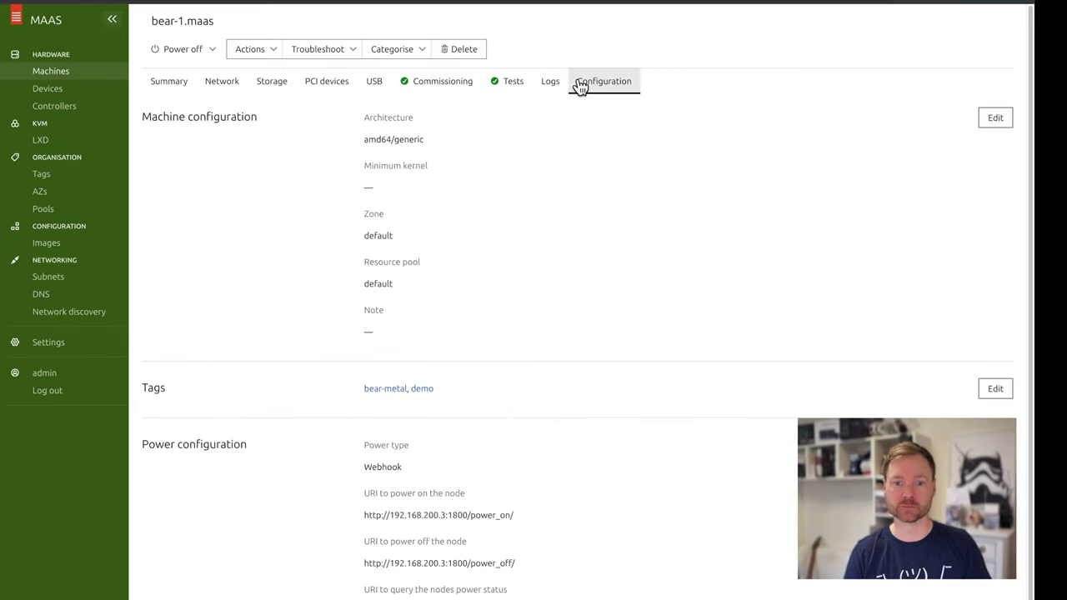
{"action": "left_click", "coordinate": [160, 90]}
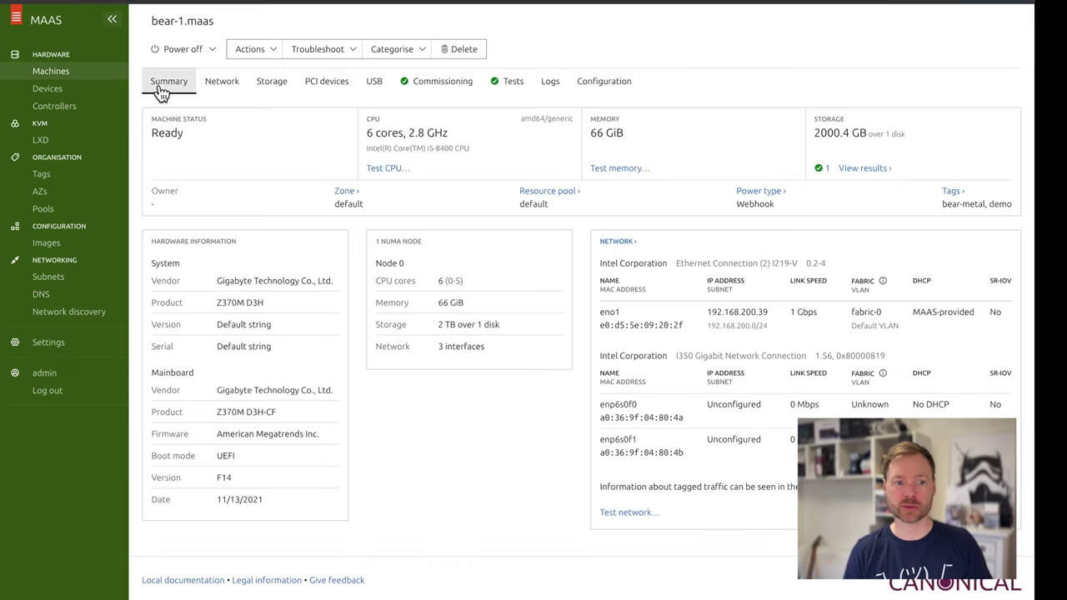
{"action": "left_click", "coordinate": [62, 72]}
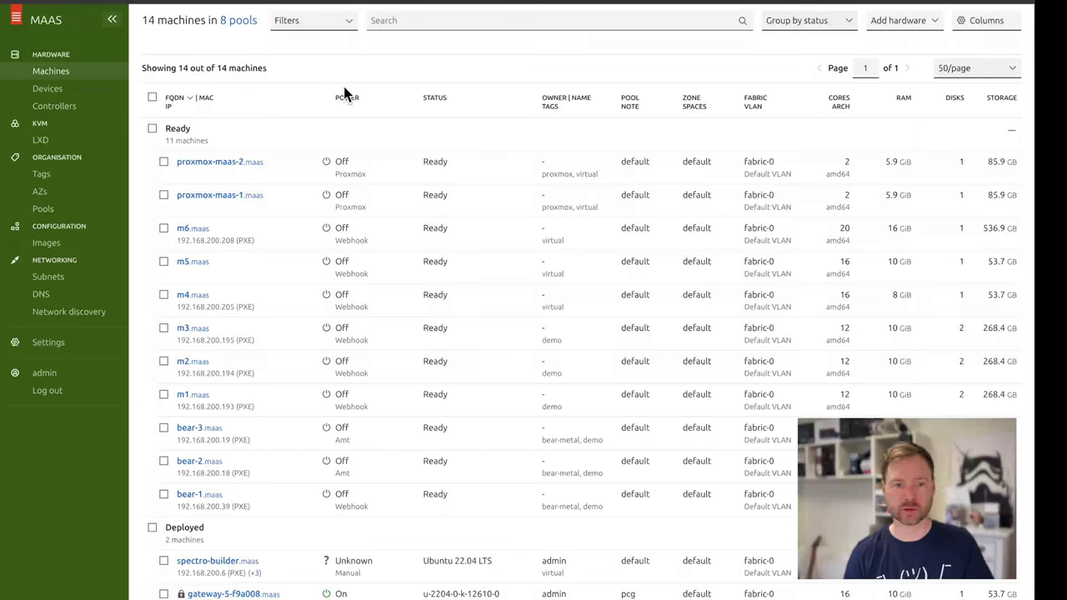
Filter the machine list to machines tagged demo
{"action": "left_click", "coordinate": [346, 27]}
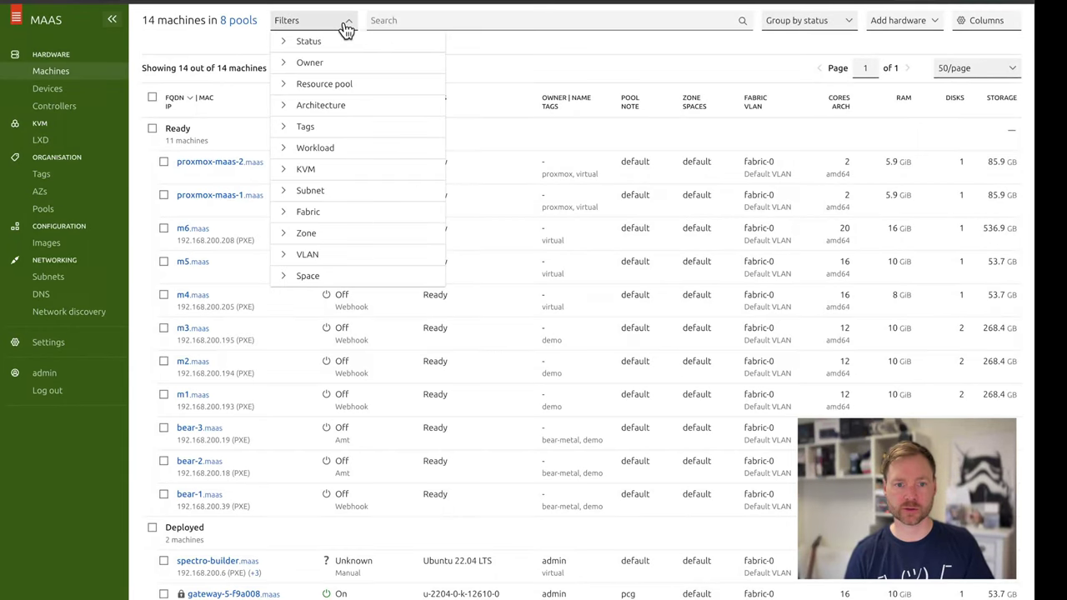
{"action": "left_click", "coordinate": [314, 129]}
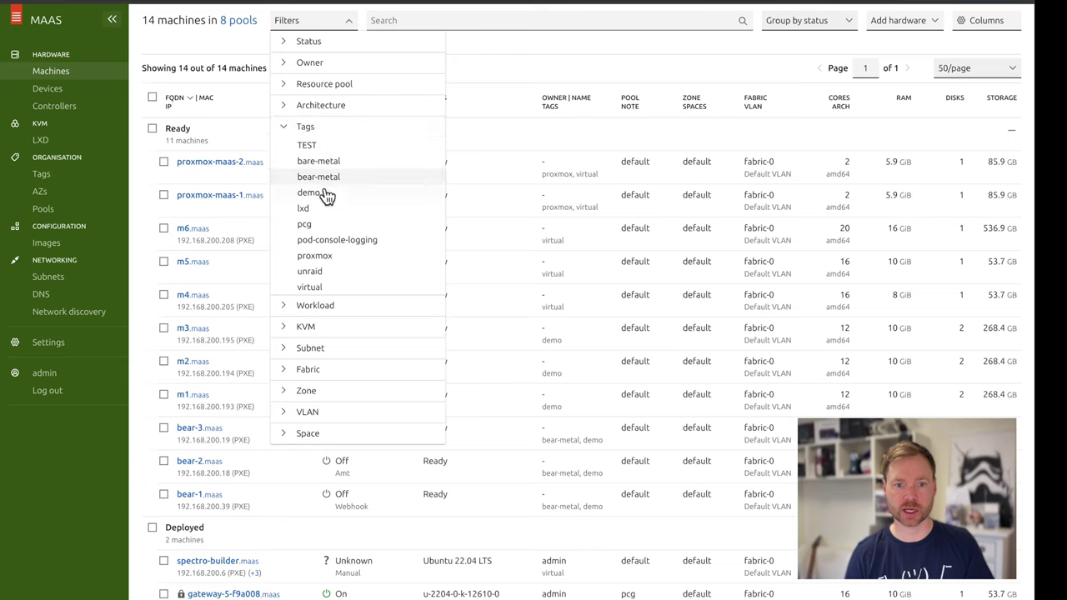
{"action": "left_click", "coordinate": [326, 193]}
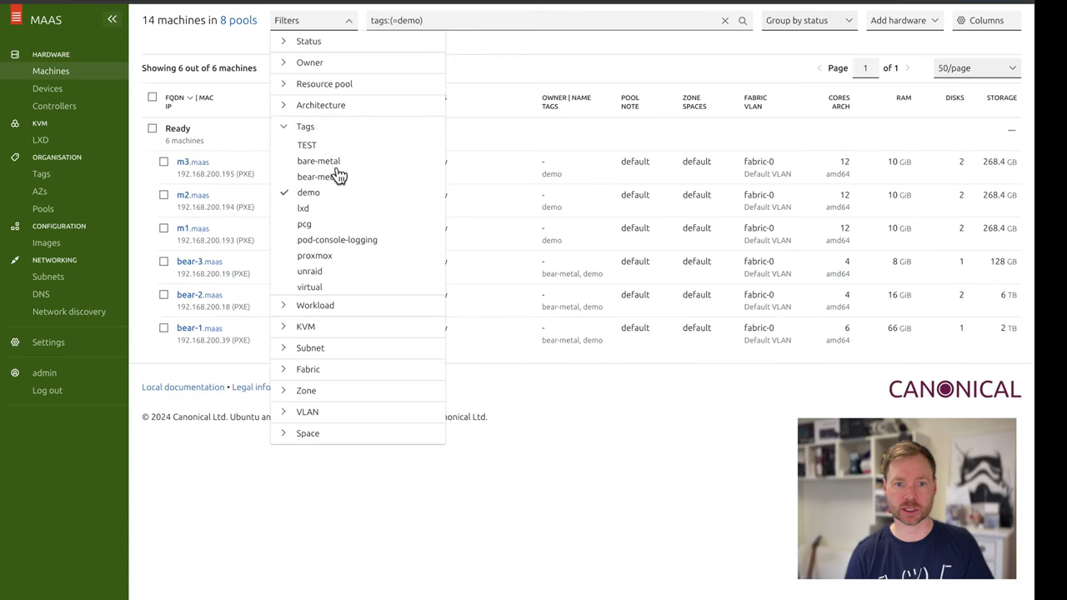
{"action": "left_click", "coordinate": [286, 108]}
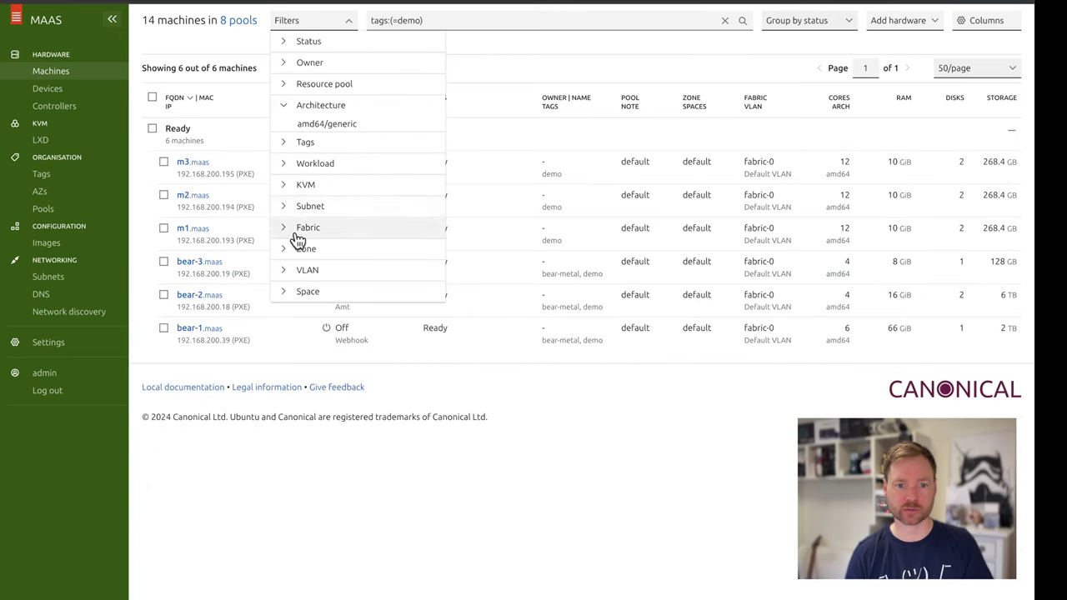
{"action": "left_click", "coordinate": [386, 596]}
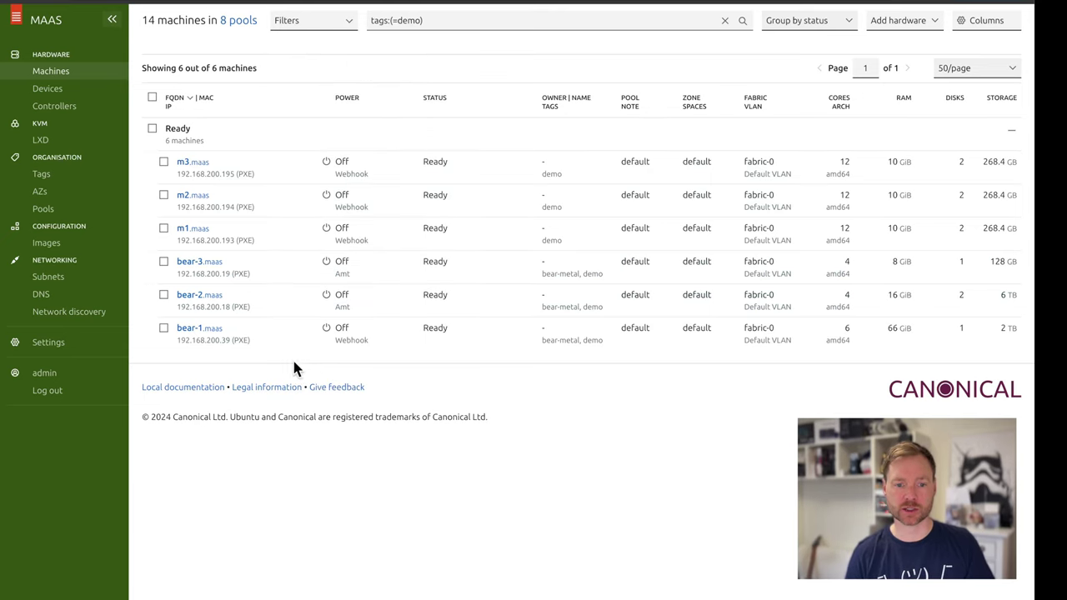
Select bear-1, bear-2 and bear-3 and choose Deploy for them
{"action": "left_click", "coordinate": [164, 334]}
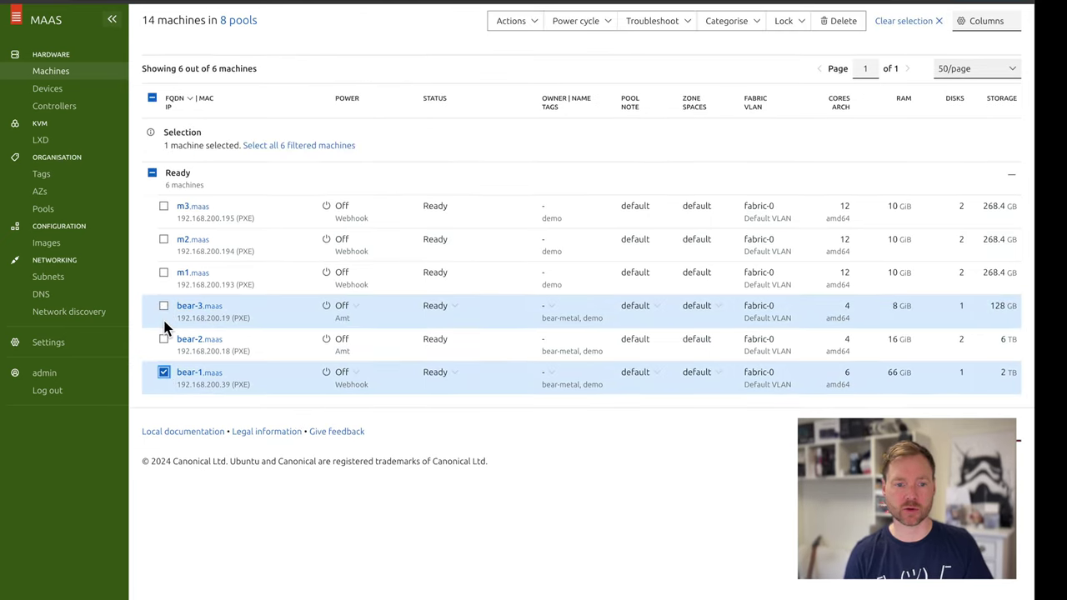
{"action": "left_click", "coordinate": [163, 339]}
{"action": "left_click", "coordinate": [164, 306]}
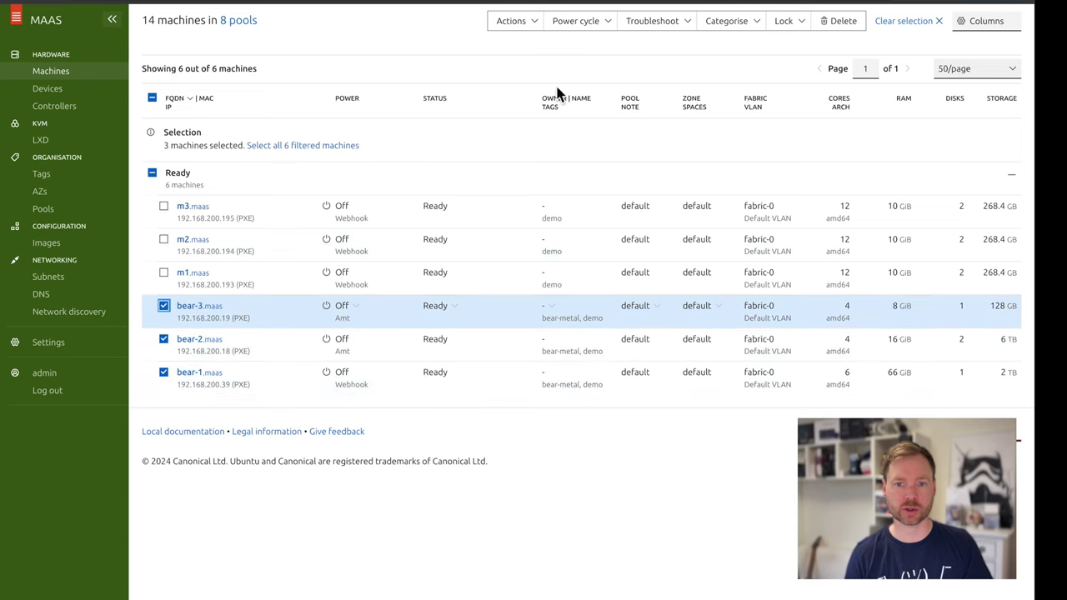
{"action": "left_click", "coordinate": [537, 25]}
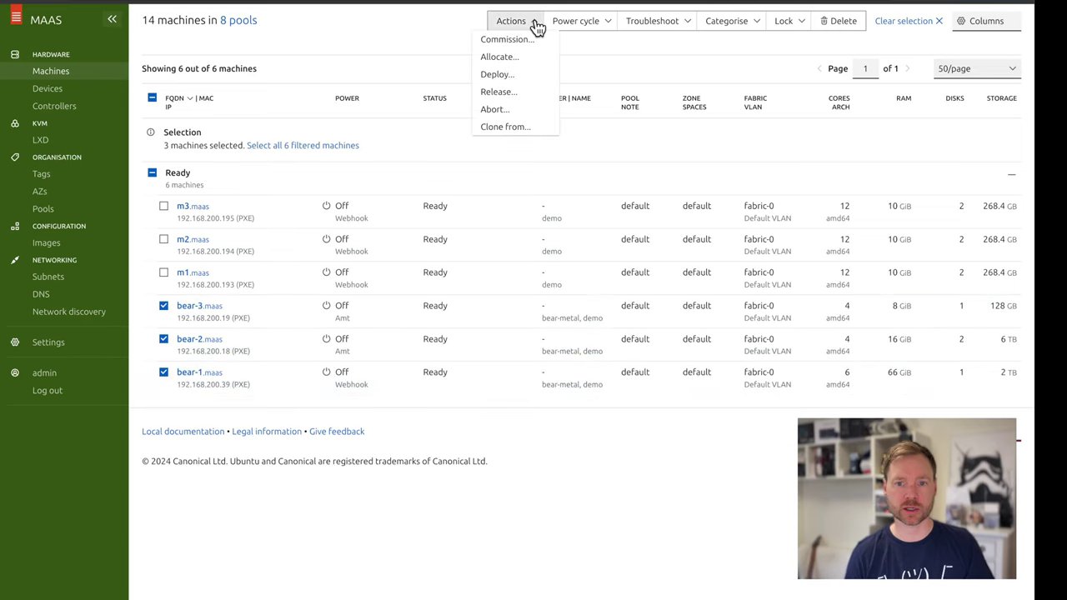
{"action": "left_click", "coordinate": [501, 76]}
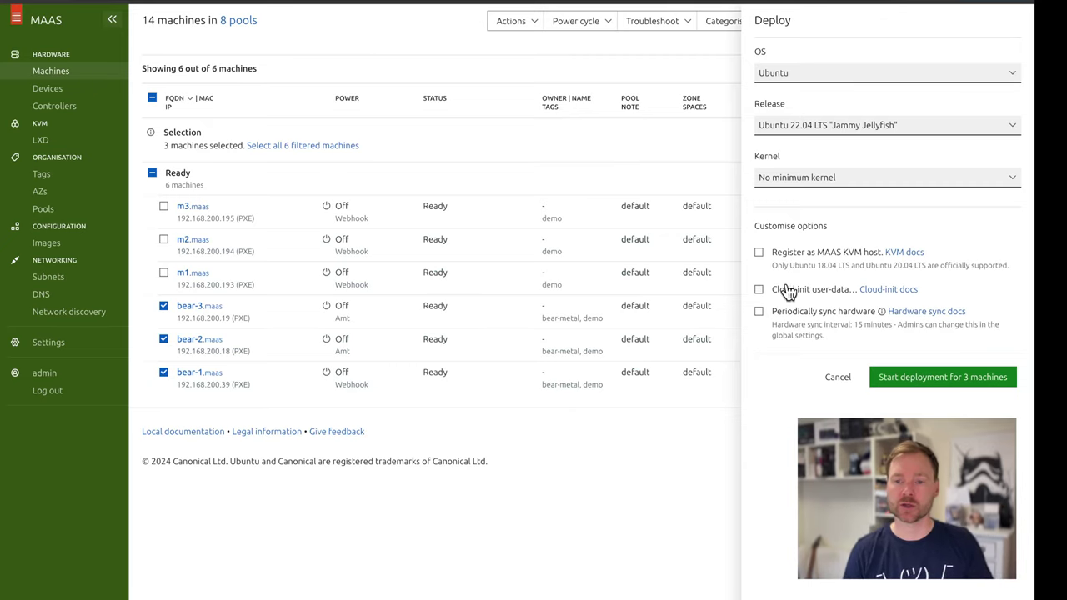
Deploy bear-1 to bear-3 on Ubuntu 22.04 LTS as LXD KVM hosts, no minimum kernel, no cloud-init
{"action": "left_click", "coordinate": [758, 253]}
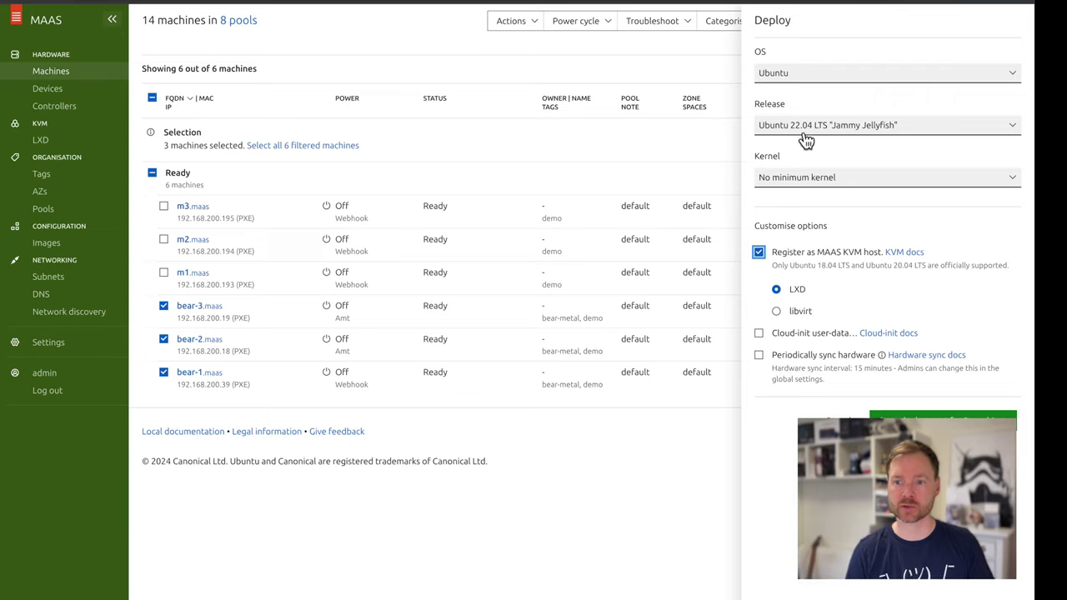
{"action": "left_click", "coordinate": [823, 179]}
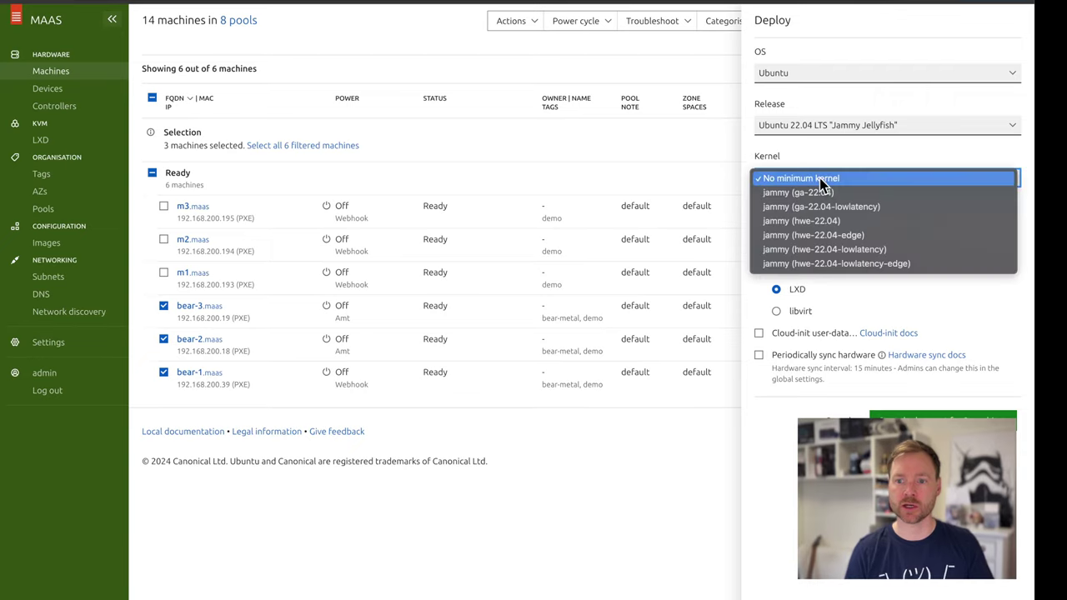
{"action": "left_click", "coordinate": [852, 129]}
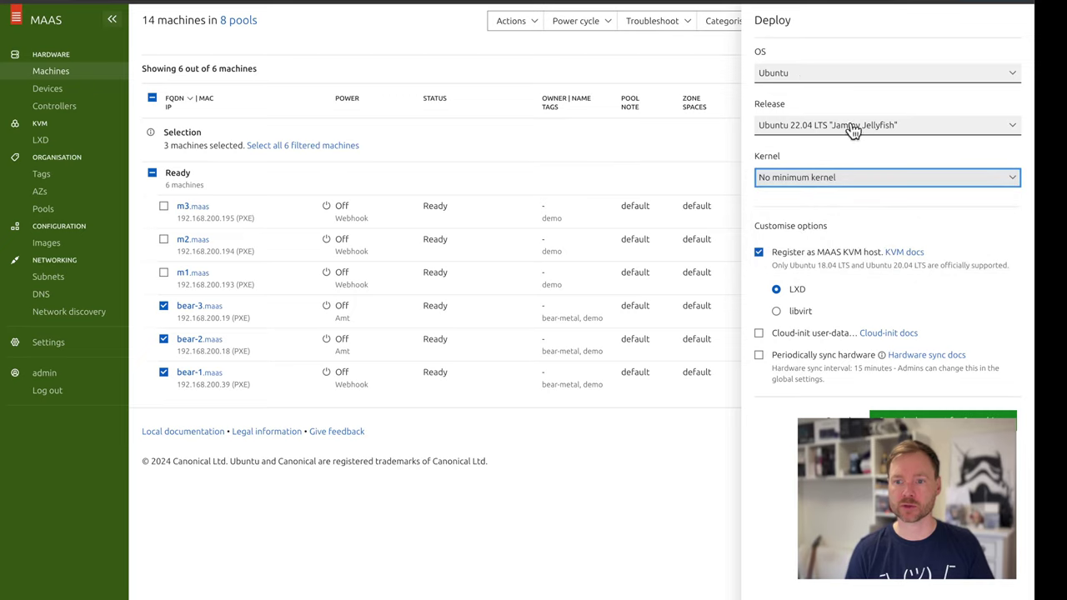
{"action": "left_click", "coordinate": [805, 76]}
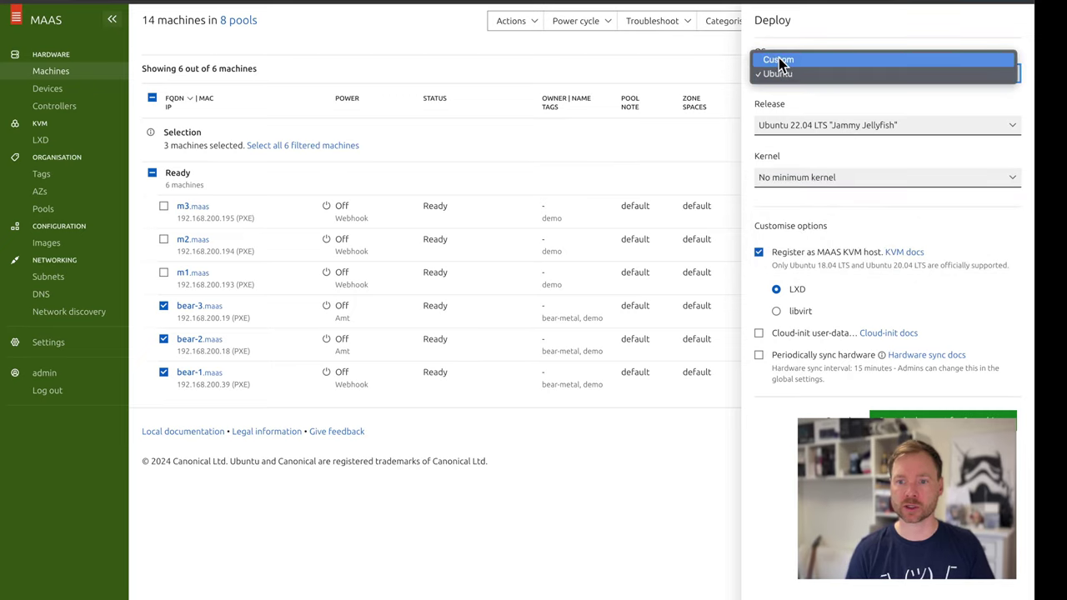
{"action": "key", "text": "Escape"}
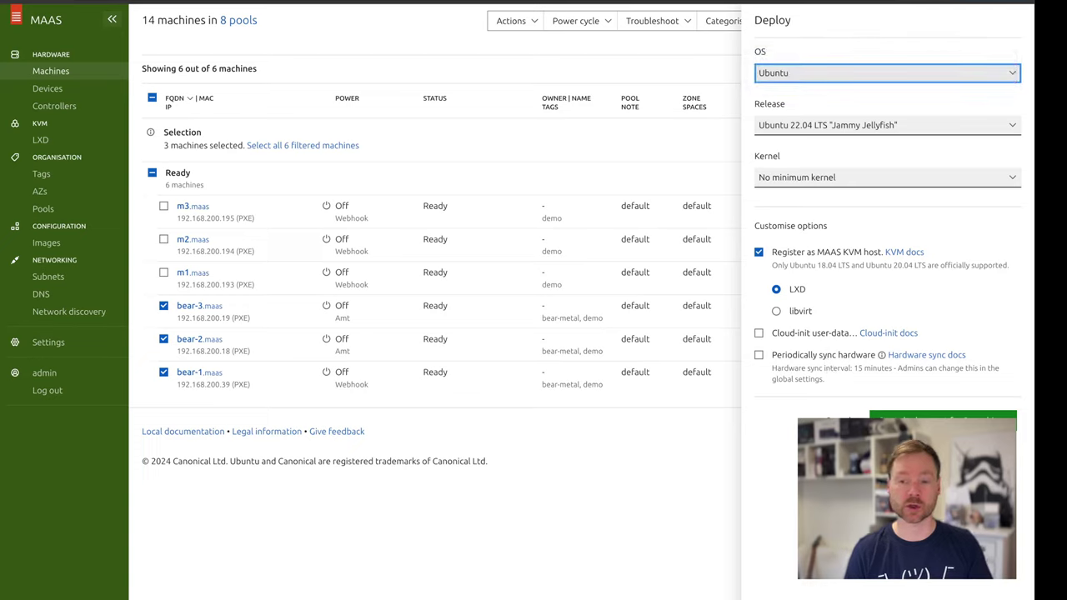
{"action": "left_click", "coordinate": [760, 334]}
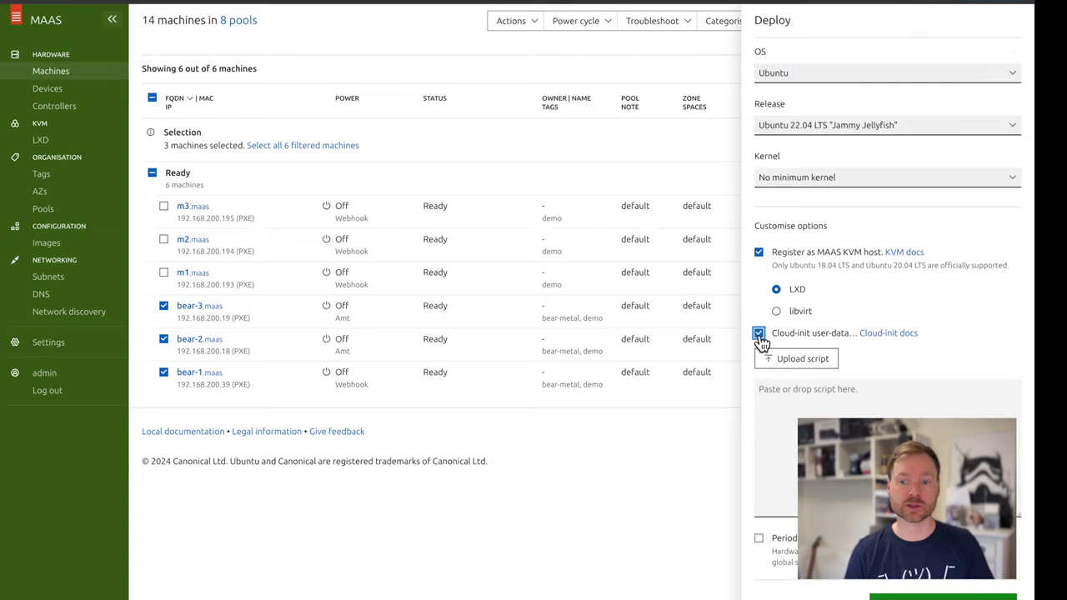
{"action": "left_click", "coordinate": [760, 340]}
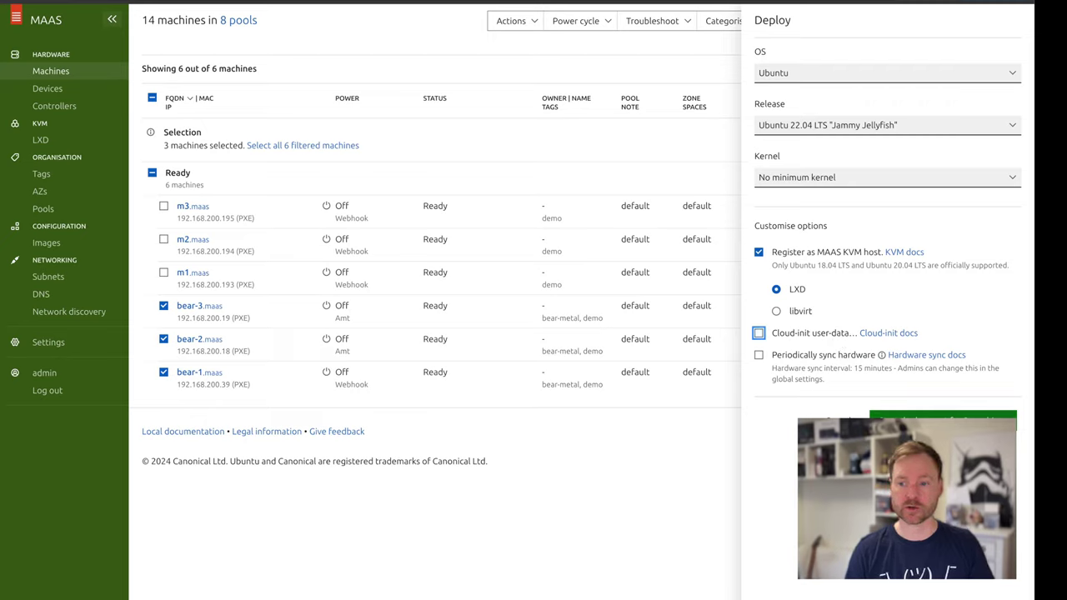
{"action": "left_click", "coordinate": [943, 416]}
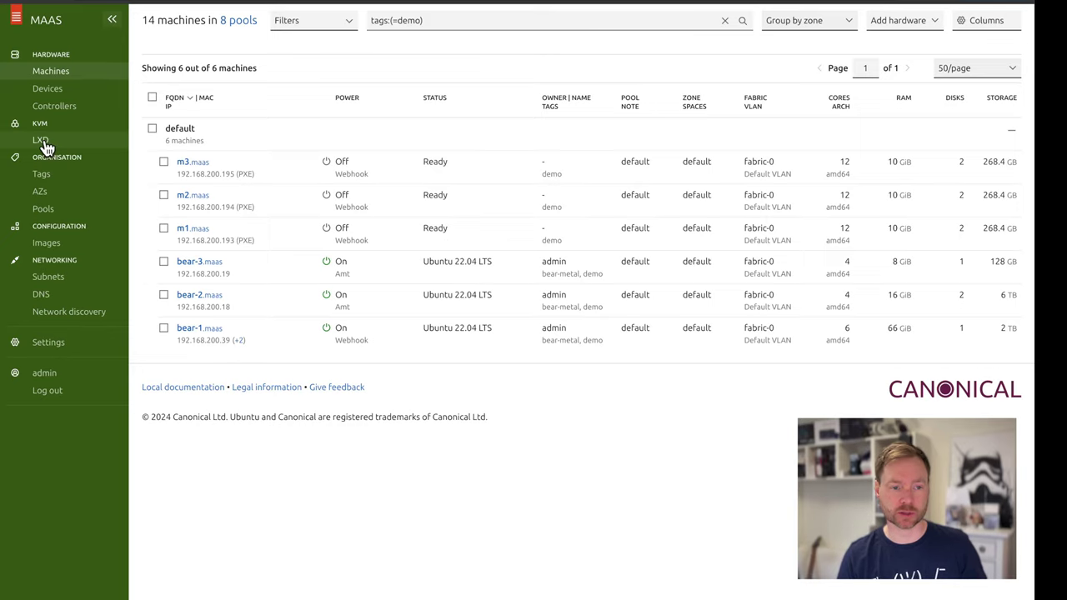
Open bear-1's host page from the LXD KVM hosts list of bear-1 to bear-3
{"action": "left_click", "coordinate": [48, 147]}
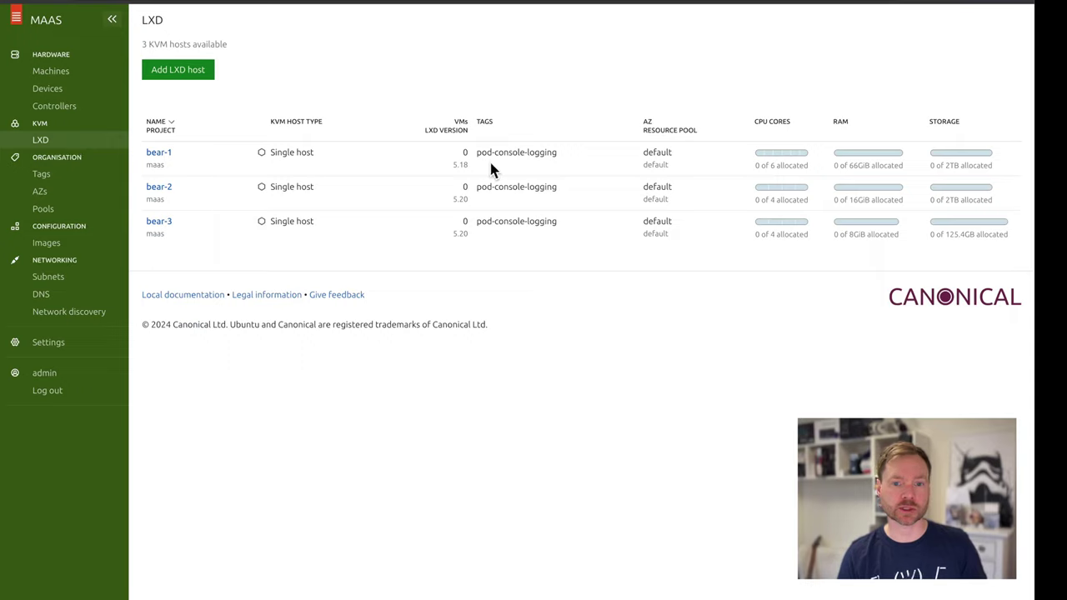
{"action": "mouse_move", "coordinate": [879, 173]}
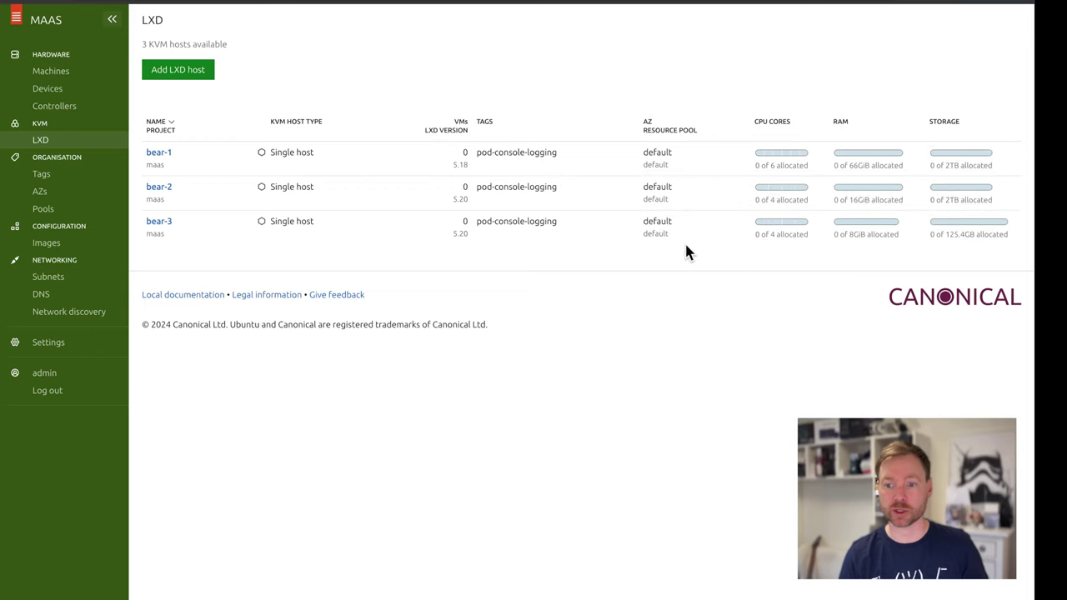
{"action": "left_click", "coordinate": [159, 153]}
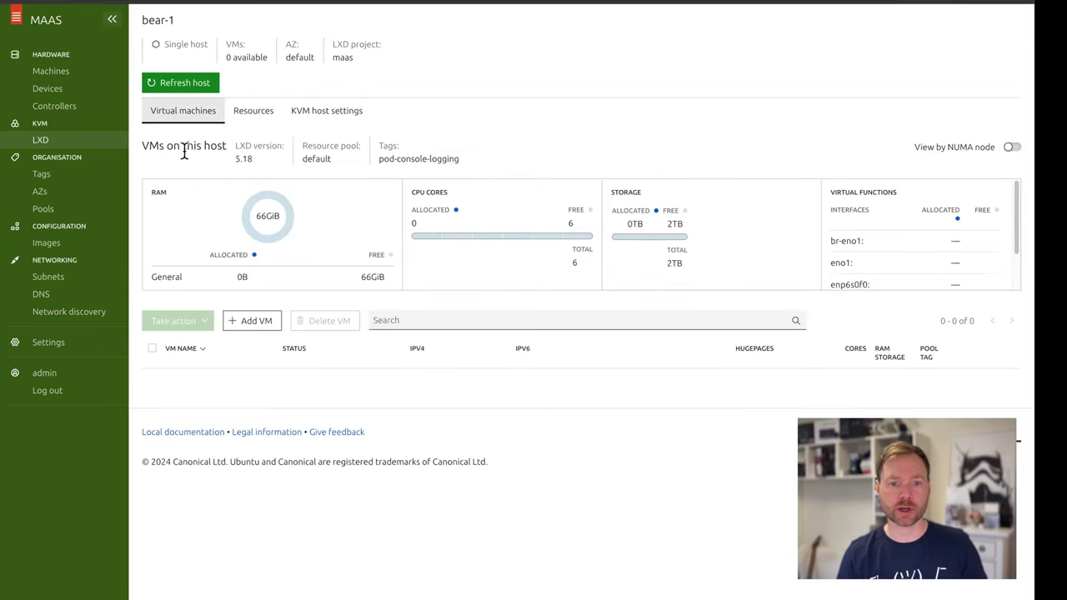
Set bear-1's KVM host to zone AZ1, resource pool CP and CPU overcommit 2
{"action": "left_click", "coordinate": [327, 119]}
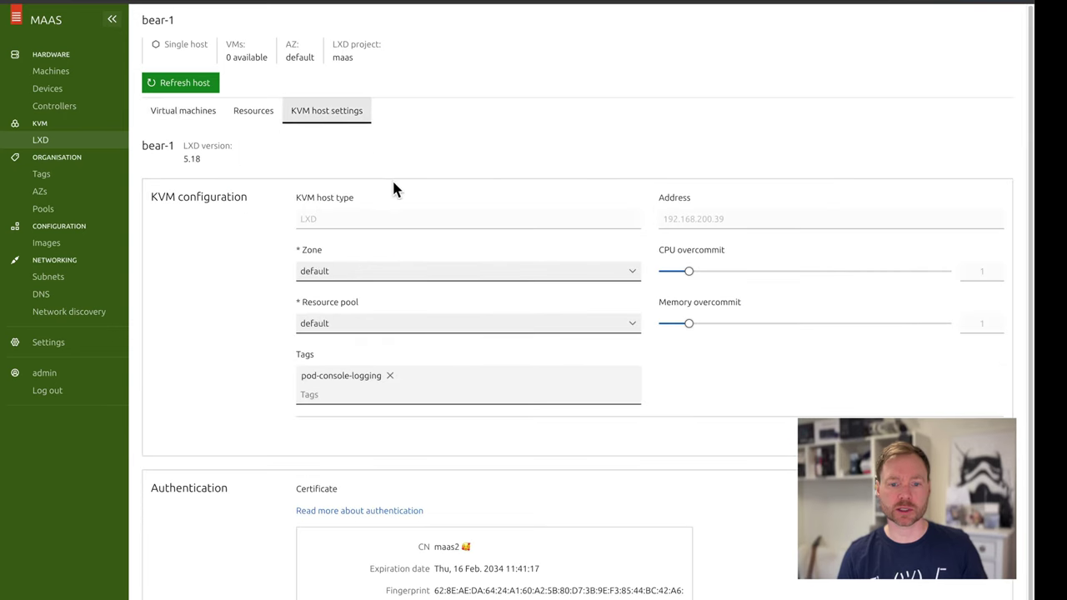
{"action": "left_click_drag", "start_coordinate": [689, 276], "coordinate": [718, 276]}
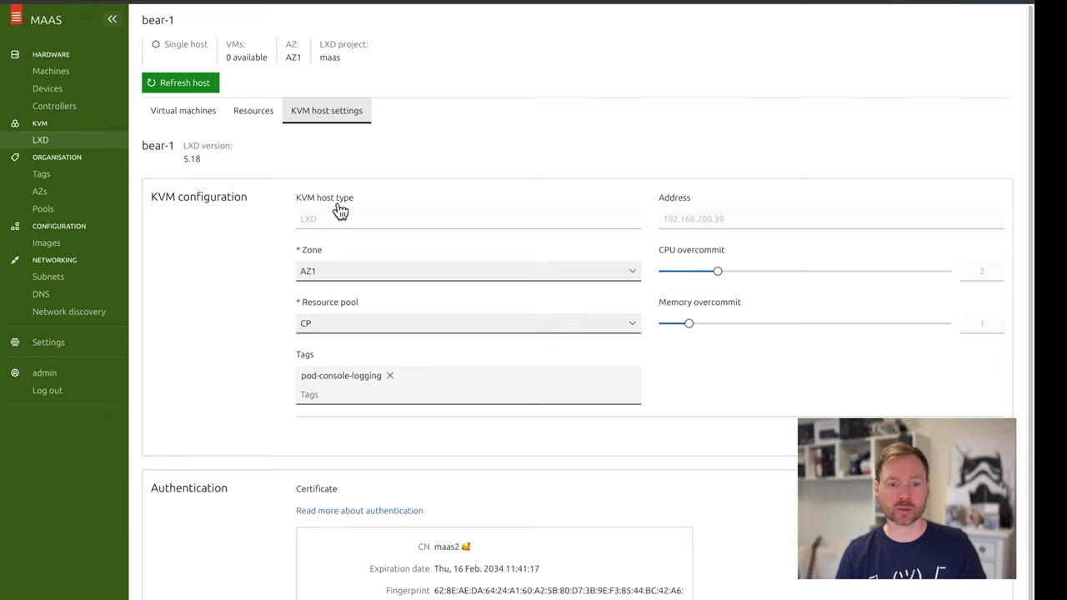
Compose VM bear-1-cp-1 on bear-1 with 2 cores and 30 GB storage
{"action": "left_click", "coordinate": [195, 121]}
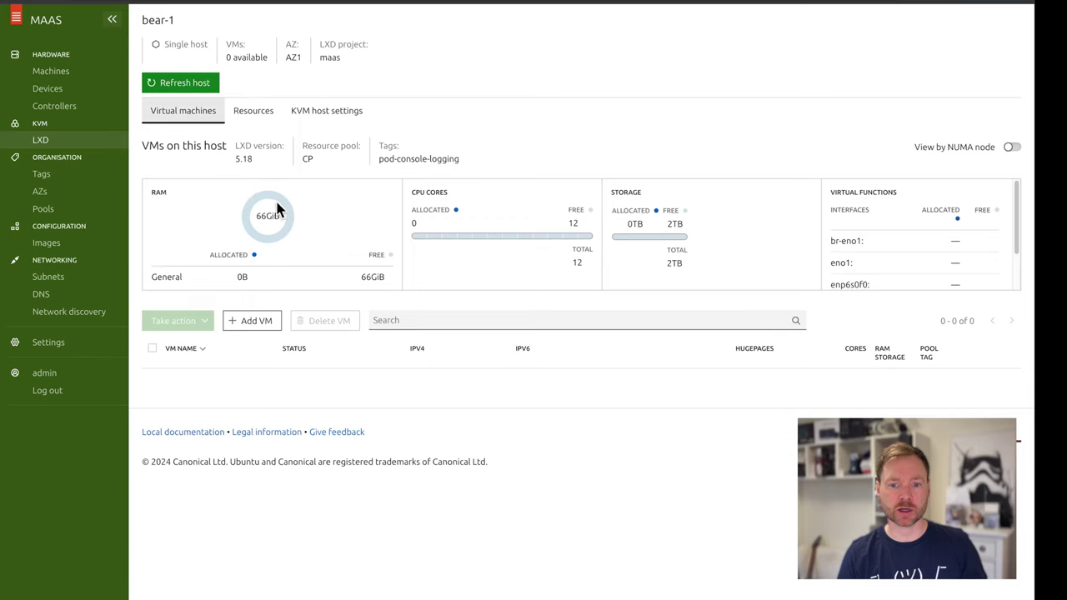
{"action": "mouse_move", "coordinate": [294, 235]}
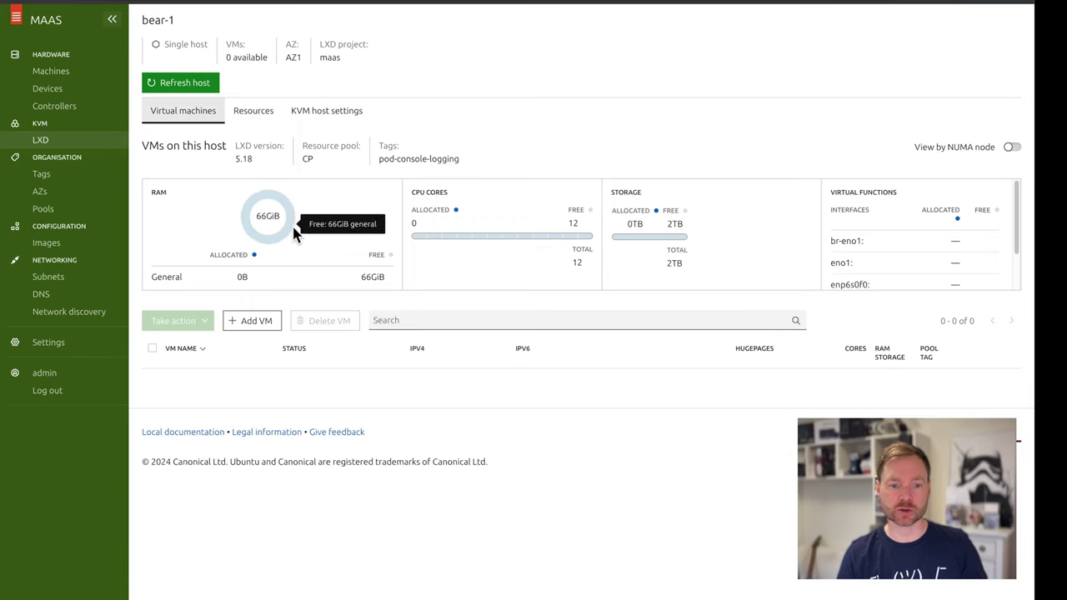
{"action": "left_click", "coordinate": [253, 325]}
{"action": "left_click", "coordinate": [215, 75]}
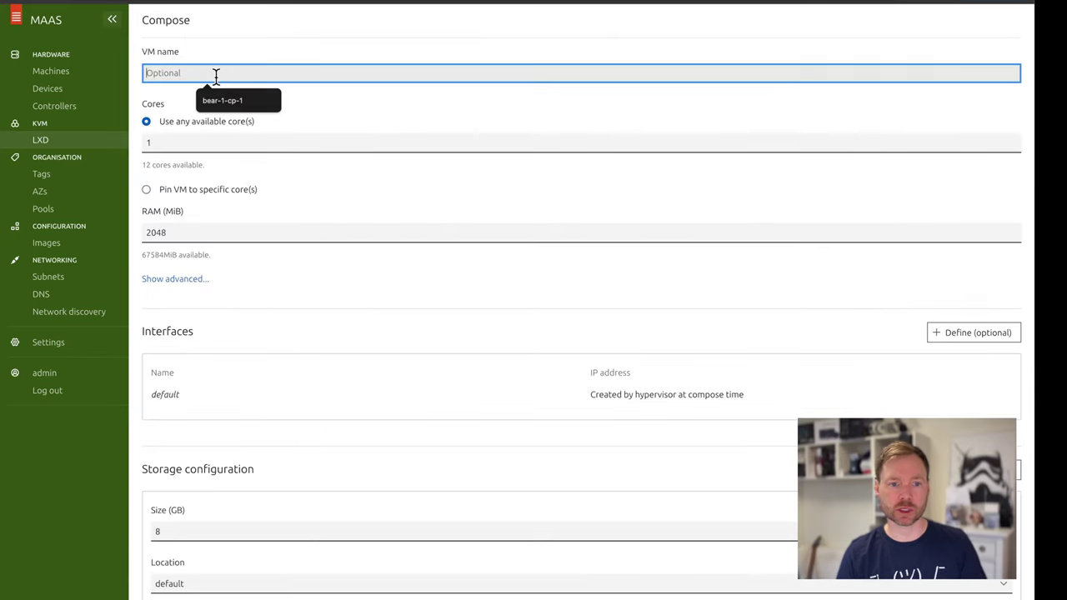
{"action": "type", "text": "bear-1"}
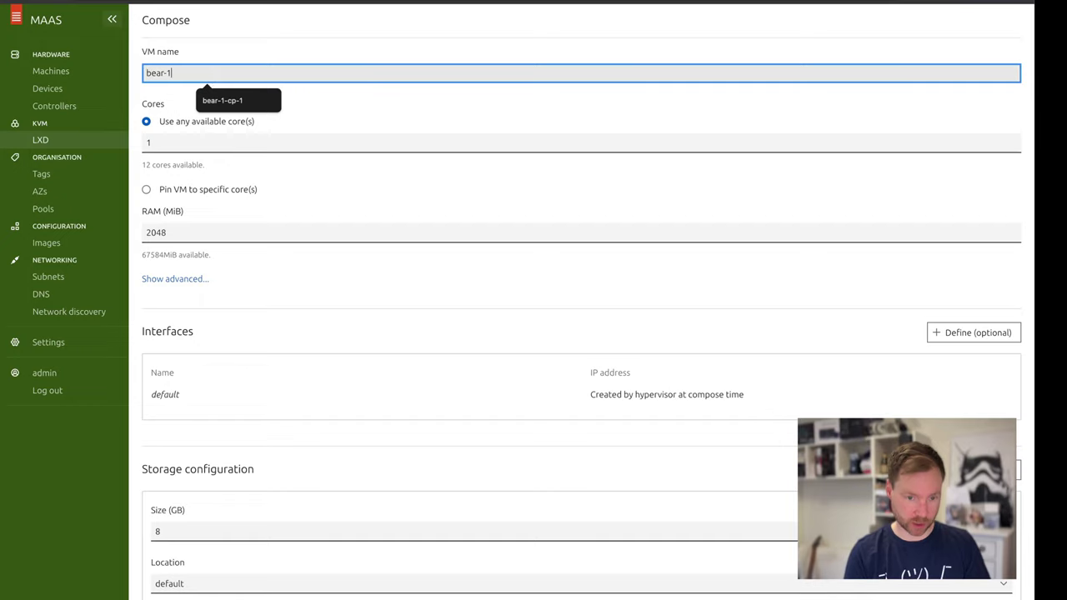
{"action": "type", "text": "-cp-1"}
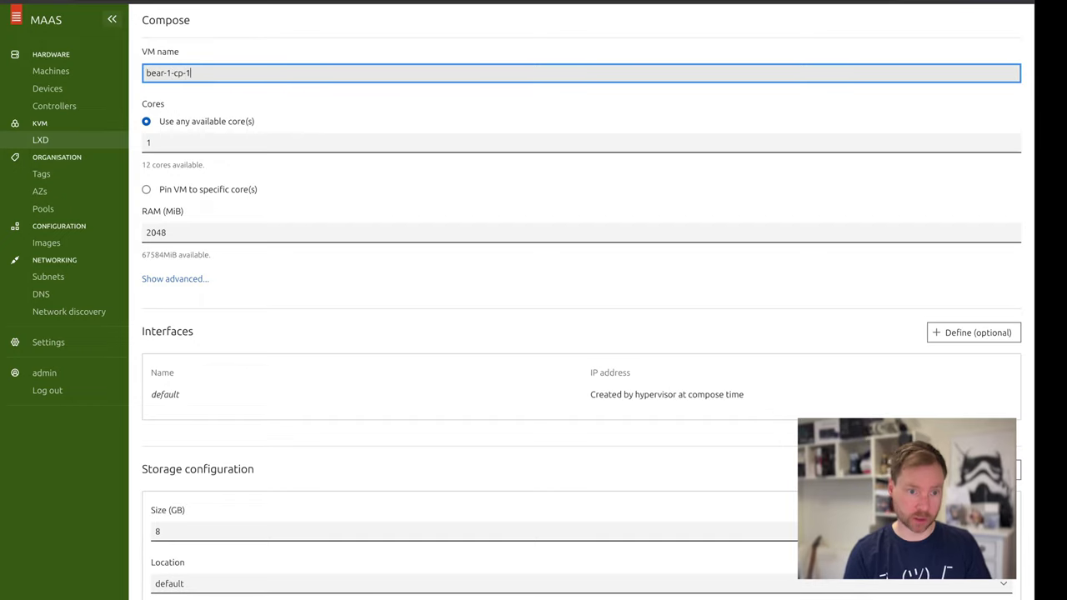
{"action": "left_click", "coordinate": [163, 142]}
{"action": "key", "text": "Up"}
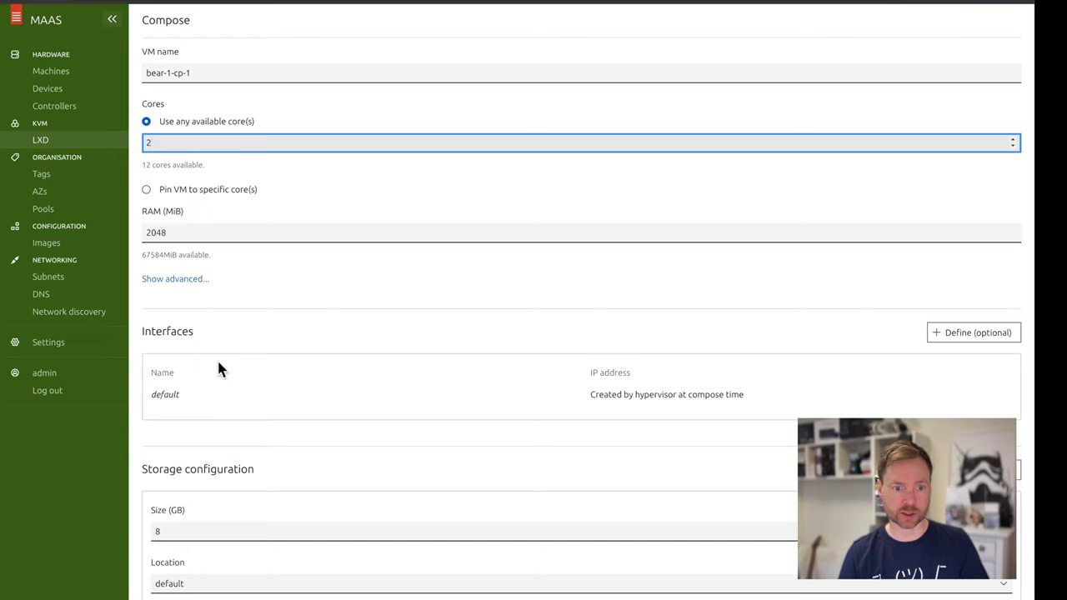
{"action": "double_click", "coordinate": [172, 531]}
{"action": "type", "text": "30"}
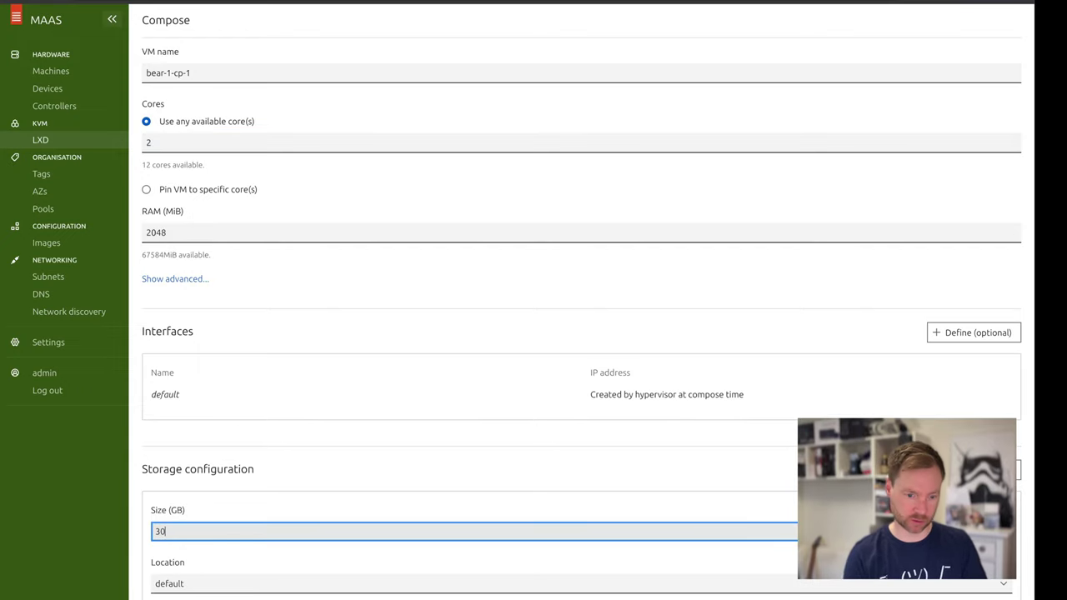
{"action": "left_click", "coordinate": [503, 560]}
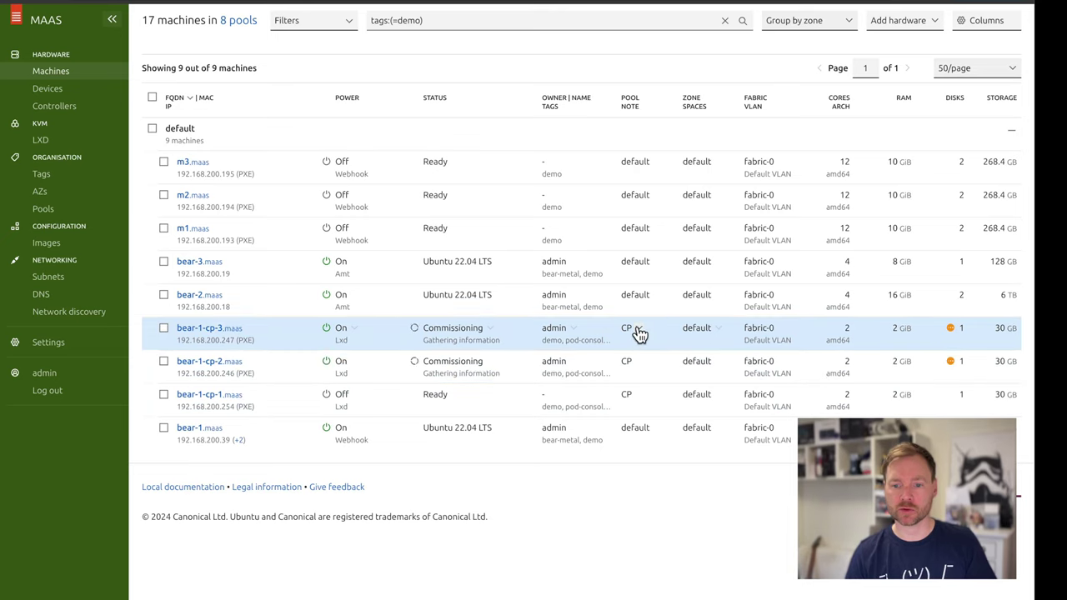
Move bear-1-cp-3 to zone AZ1 and return bear-2 to the default zone
{"action": "left_click", "coordinate": [638, 329]}
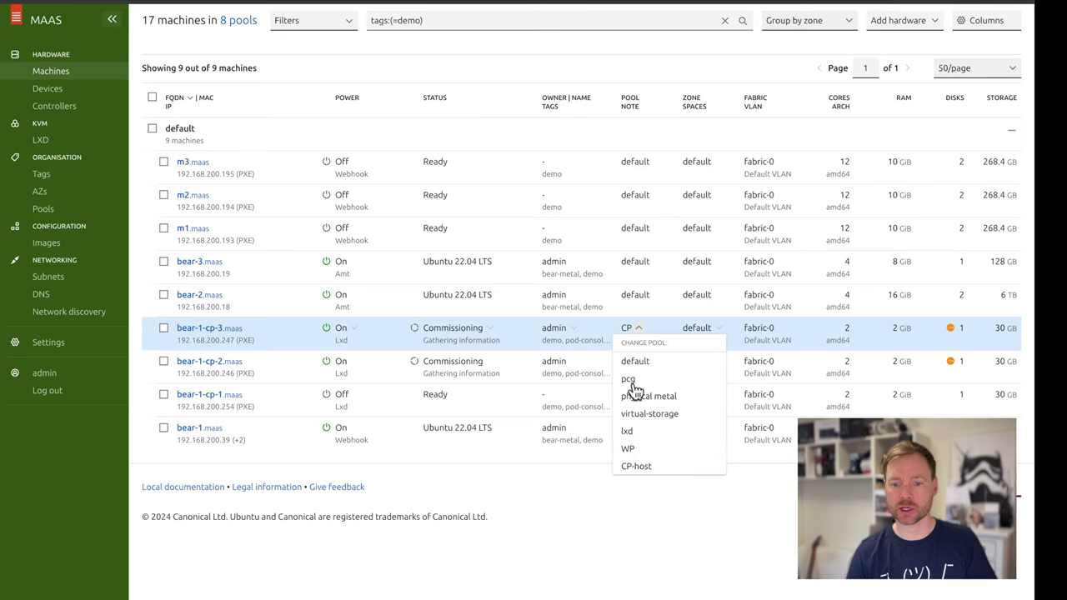
{"action": "left_click", "coordinate": [642, 557]}
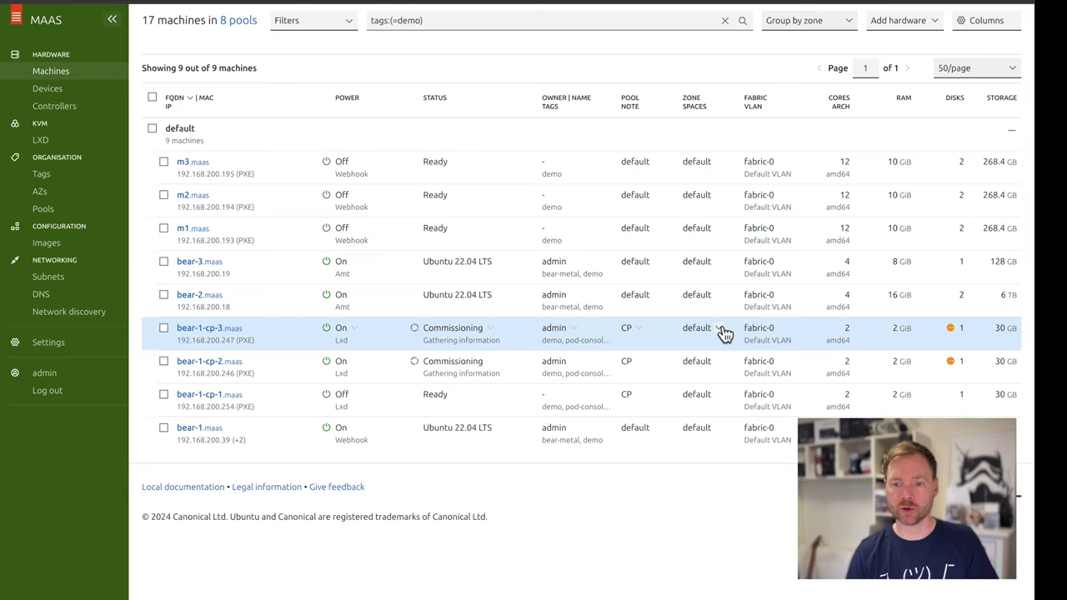
{"action": "left_click", "coordinate": [724, 331]}
{"action": "left_click", "coordinate": [708, 379]}
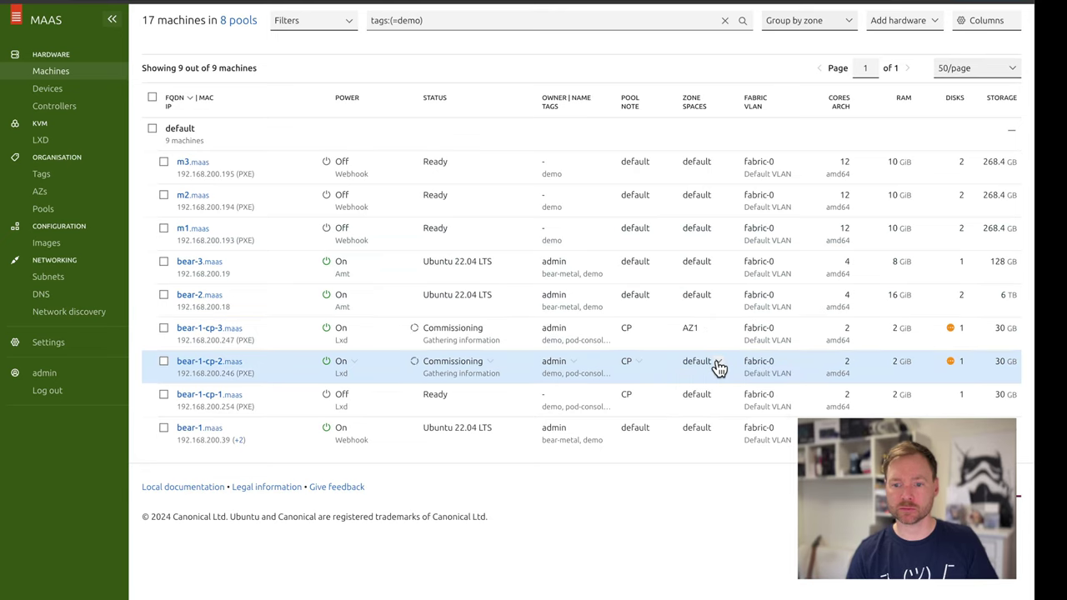
{"action": "left_click", "coordinate": [718, 368]}
{"action": "left_click", "coordinate": [708, 412]}
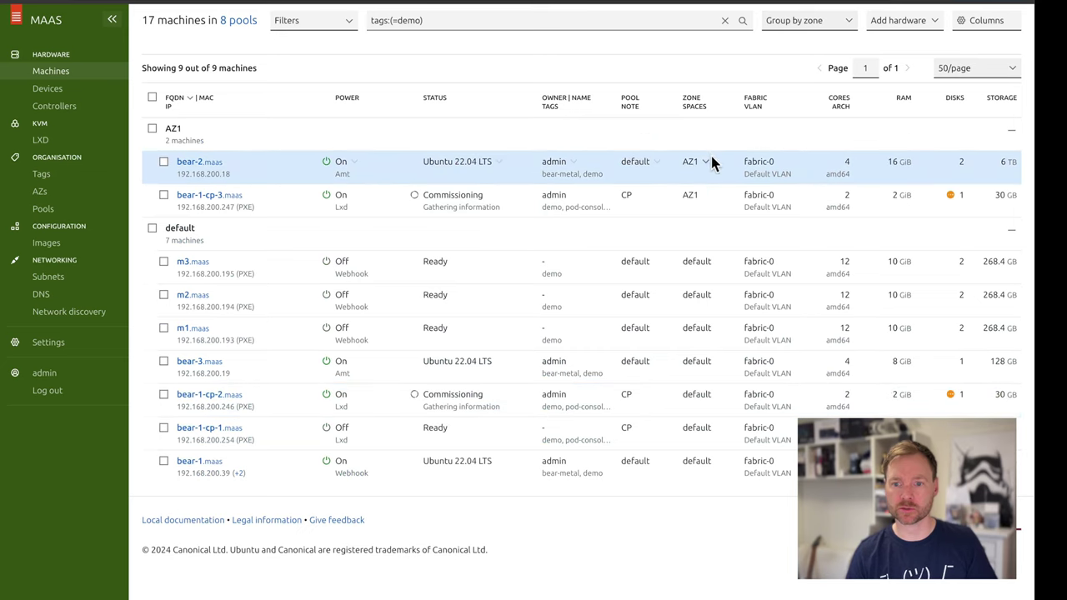
{"action": "left_click", "coordinate": [711, 161]}
{"action": "left_click", "coordinate": [706, 191]}
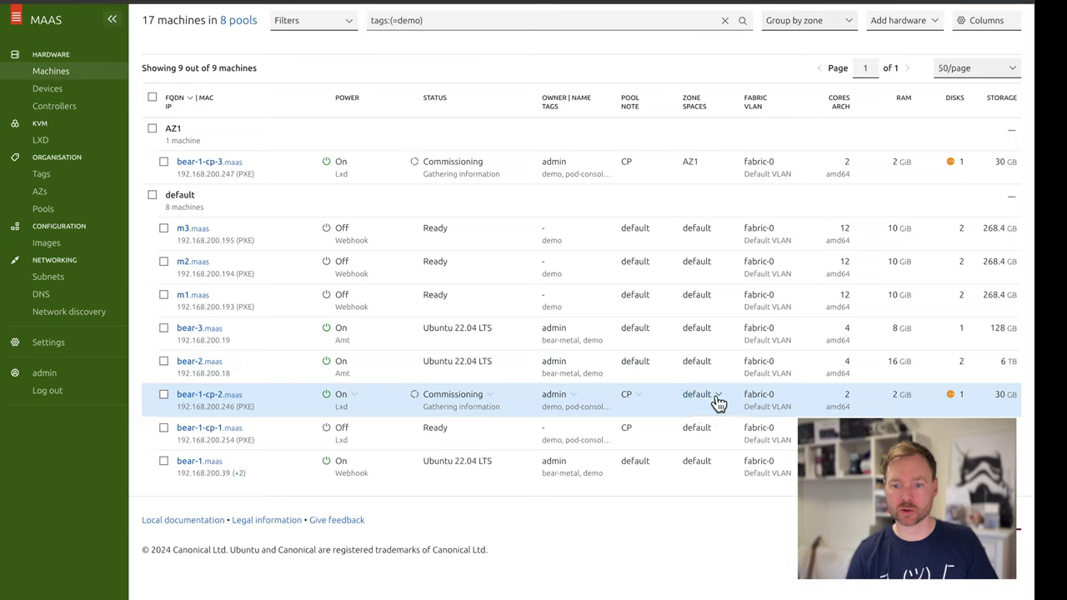
Move bear-1-cp-2 and bear-1-cp-1 to zone AZ1
{"action": "left_click", "coordinate": [716, 405]}
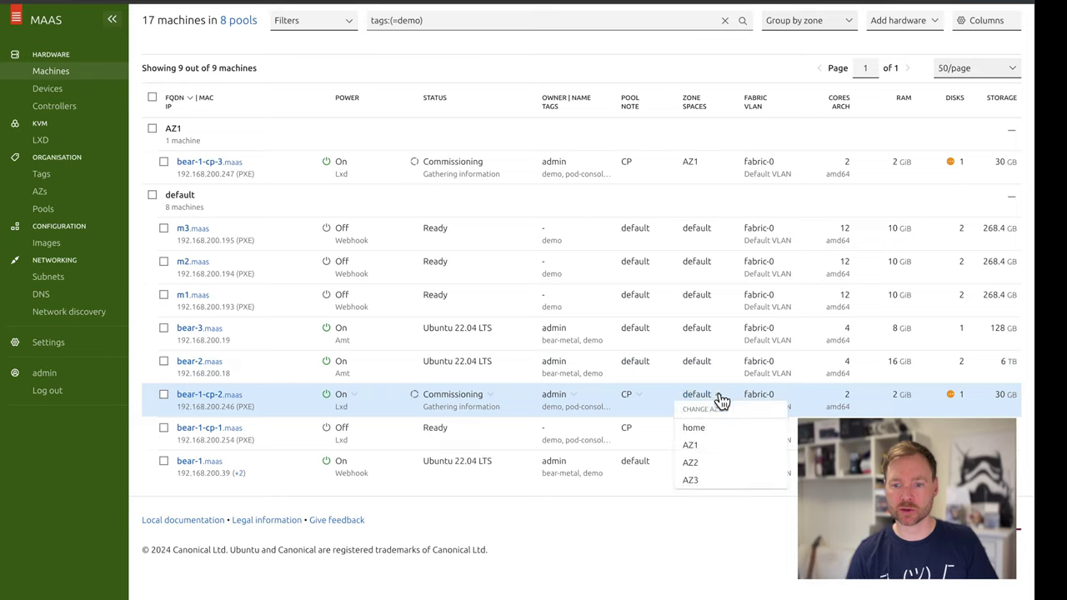
{"action": "left_click", "coordinate": [700, 446]}
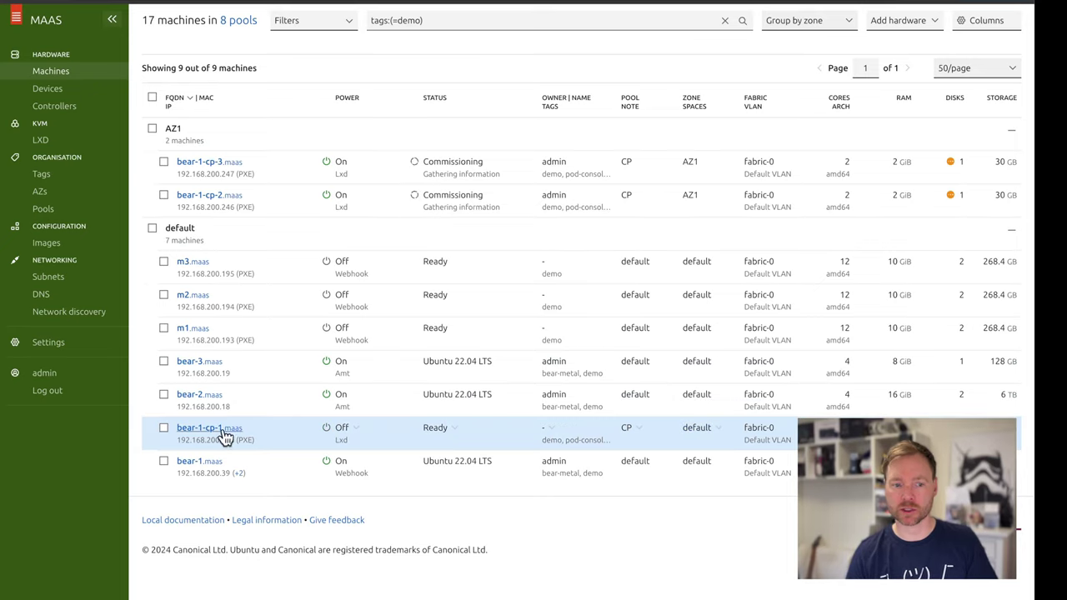
{"action": "left_click", "coordinate": [718, 431]}
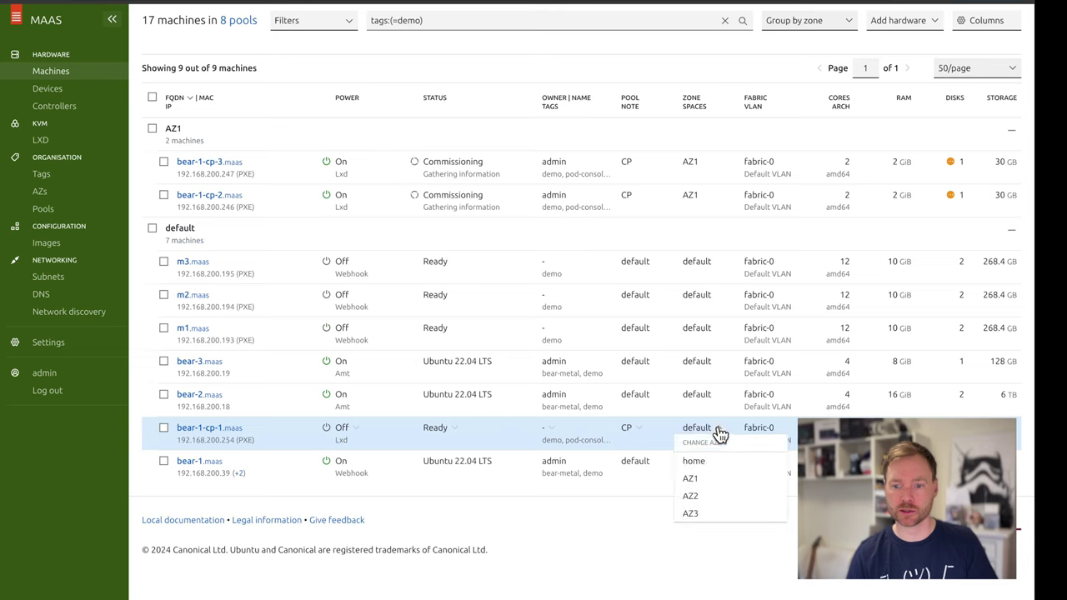
{"action": "left_click", "coordinate": [693, 479]}
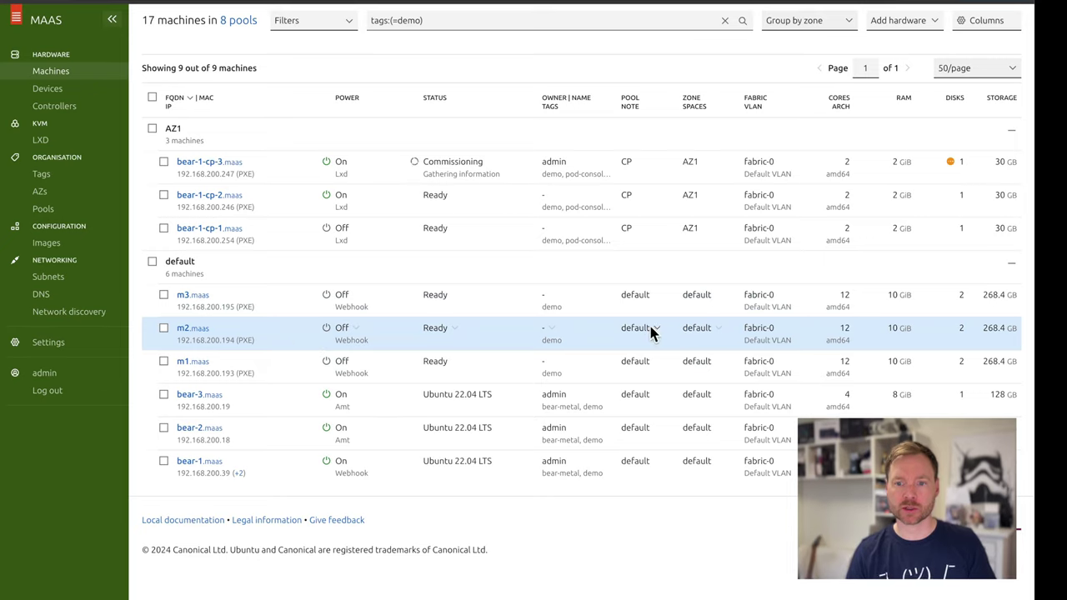
Move machines m3, m2 and m1 into the WP resource pool
{"action": "left_click", "coordinate": [656, 302]}
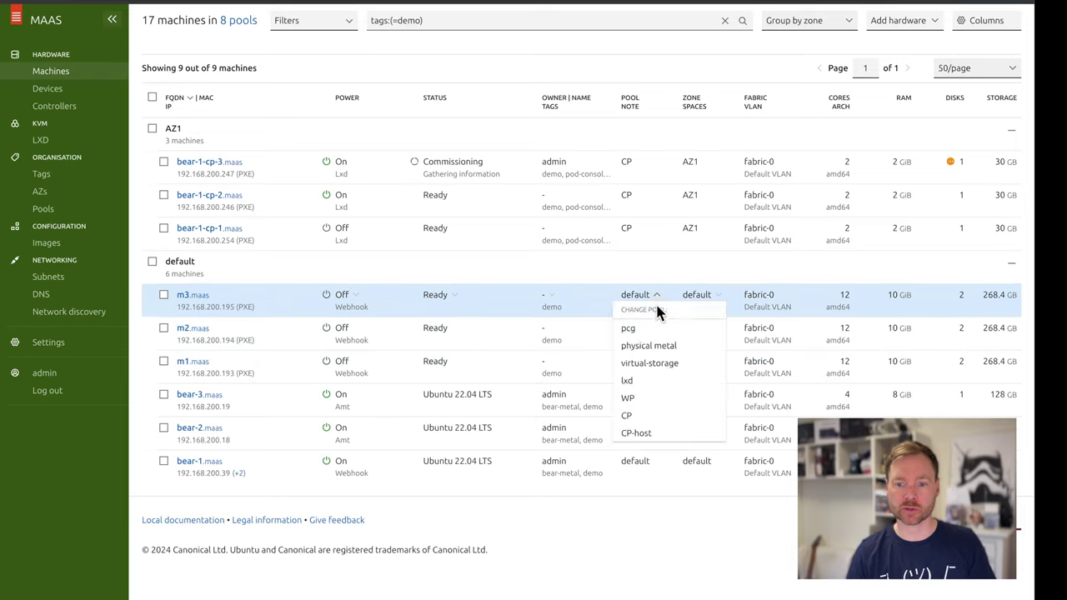
{"action": "left_click", "coordinate": [638, 402]}
{"action": "left_click", "coordinate": [657, 333]}
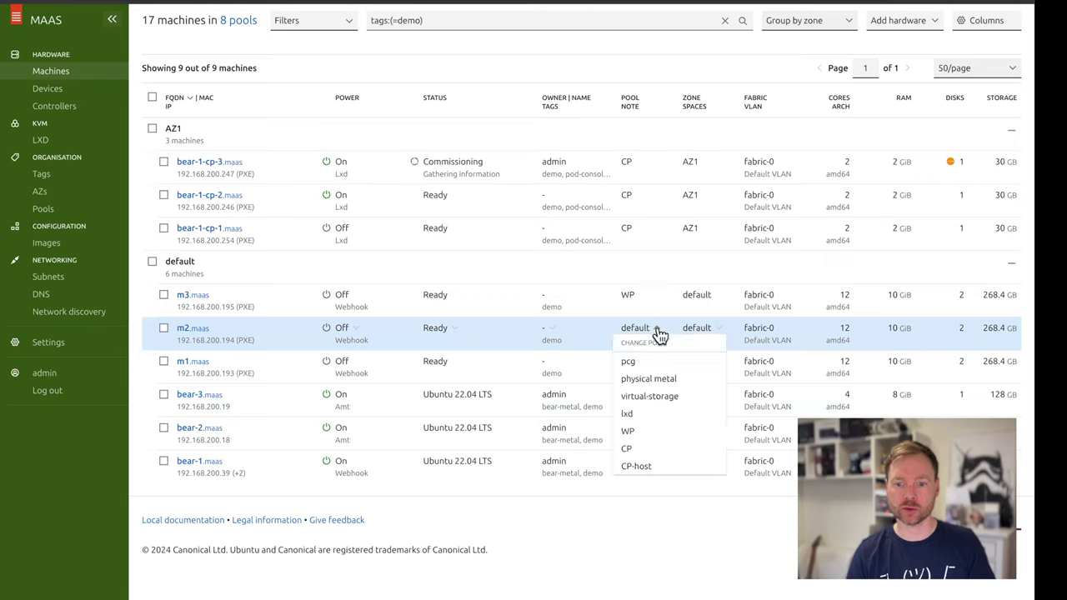
{"action": "left_click", "coordinate": [638, 434]}
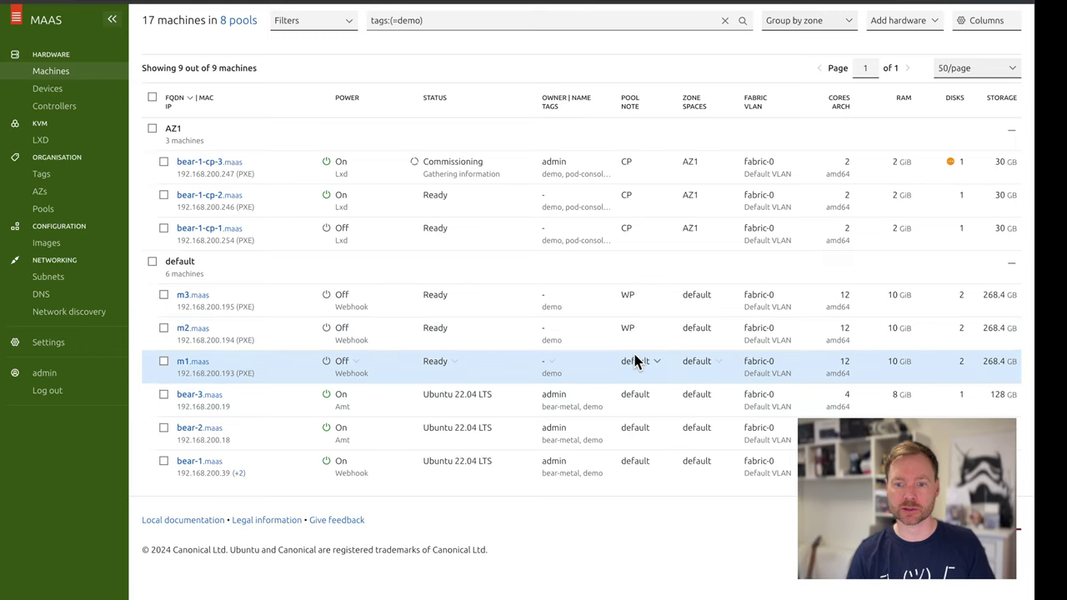
{"action": "left_click", "coordinate": [656, 365]}
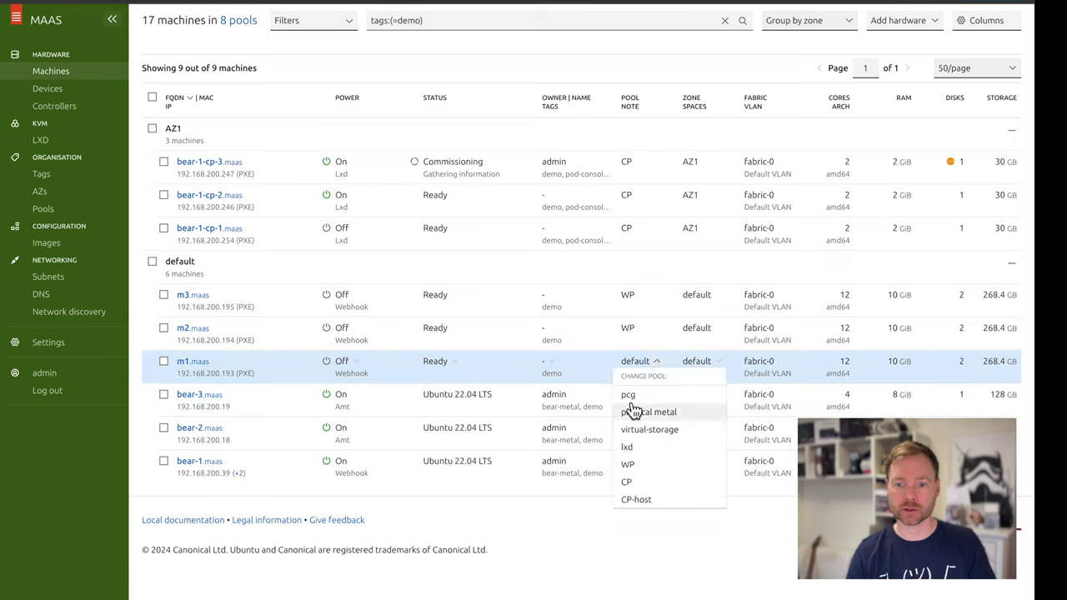
{"action": "left_click", "coordinate": [634, 464]}
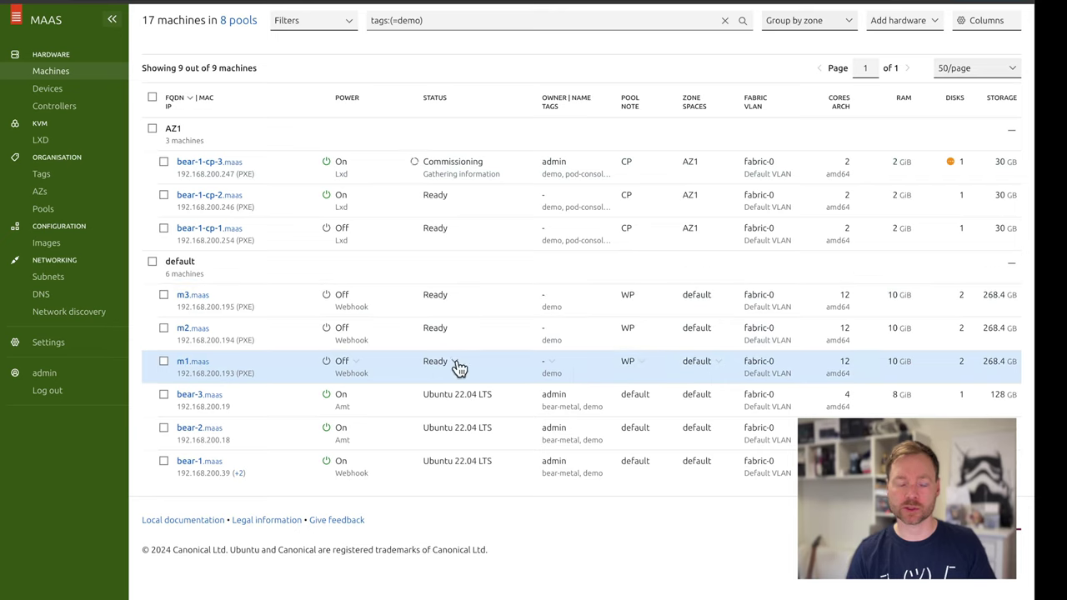
Put m1 in zone AZ1 and m2 in zone AZ2, then begin setting m3's zone
{"action": "left_click", "coordinate": [722, 366]}
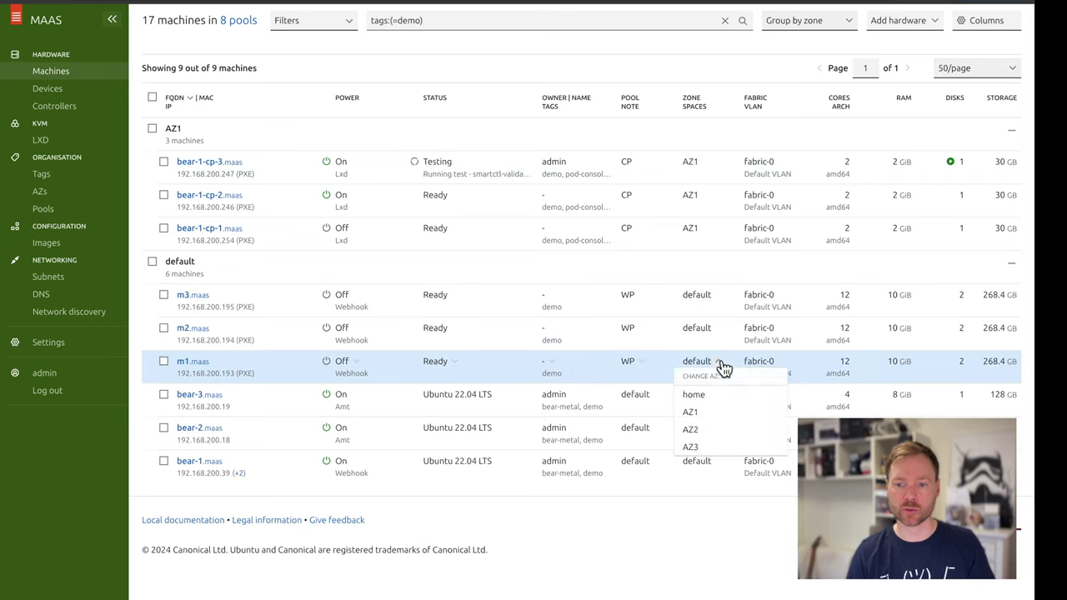
{"action": "left_click", "coordinate": [703, 414]}
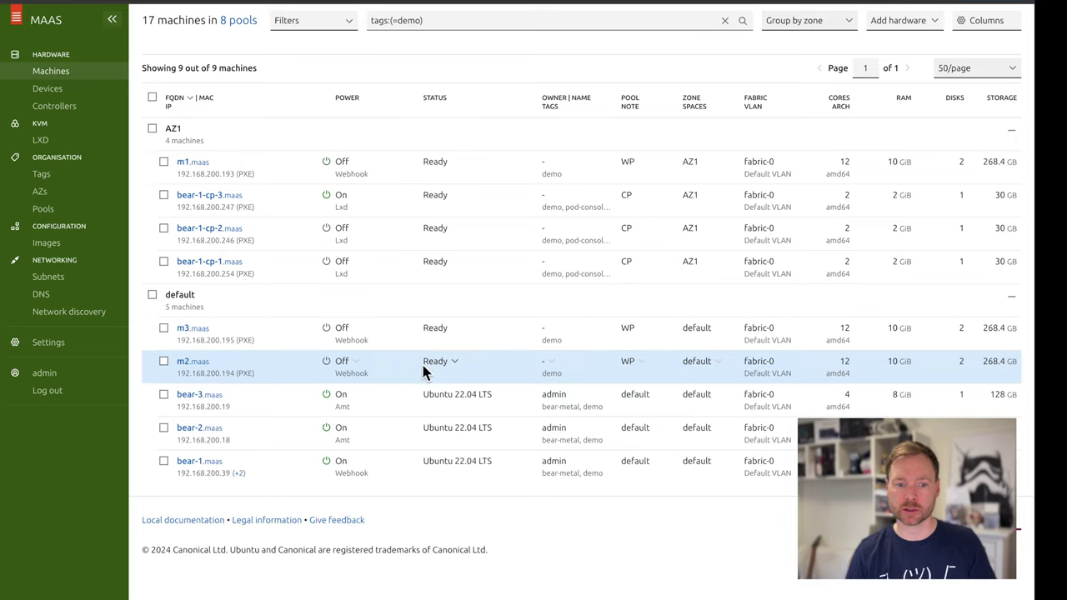
{"action": "left_click", "coordinate": [714, 360]}
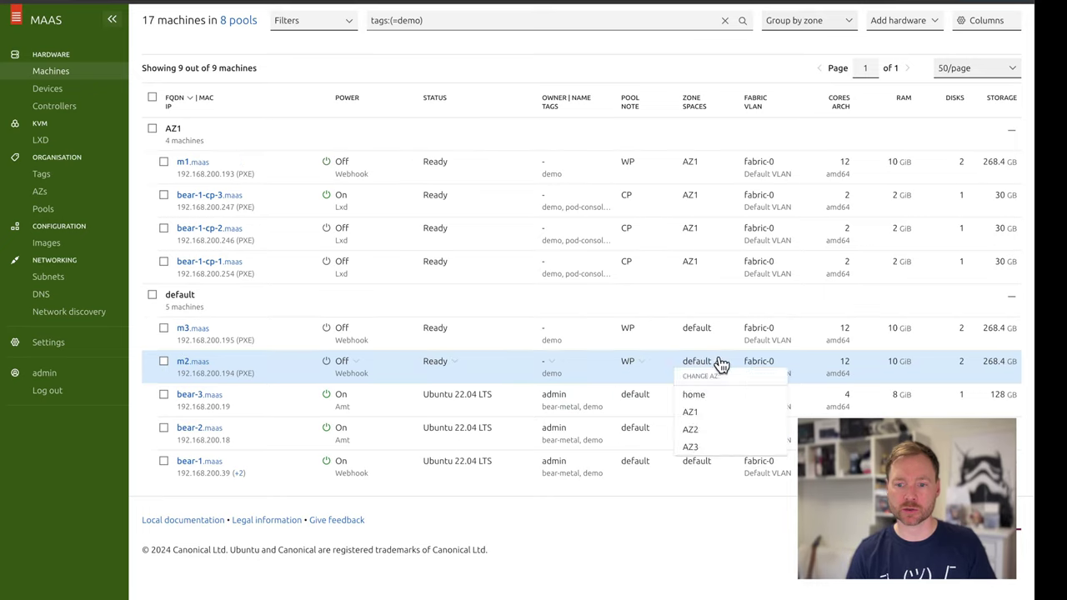
{"action": "left_click", "coordinate": [703, 432]}
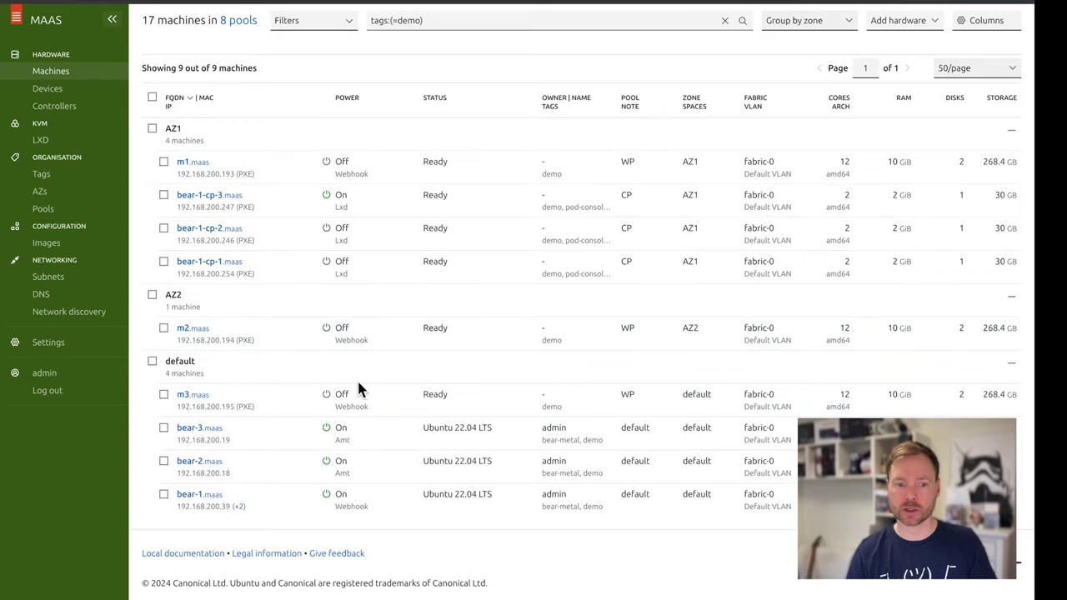
{"action": "left_click", "coordinate": [719, 397]}
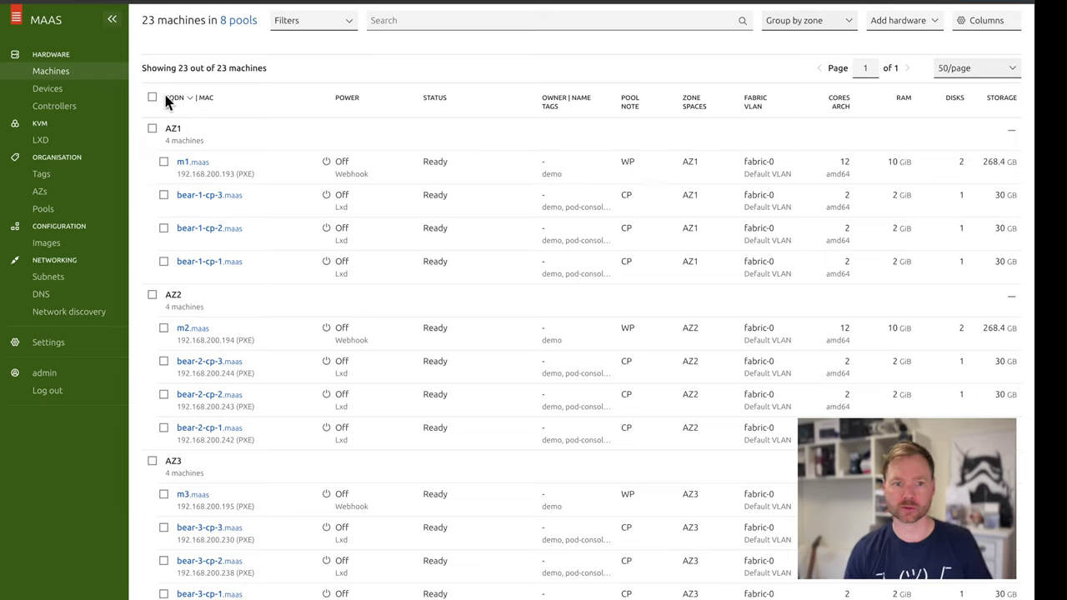
Leave the MAAS machine list and move on to the demo setup slide
{"action": "key", "text": "alt+Tab"}
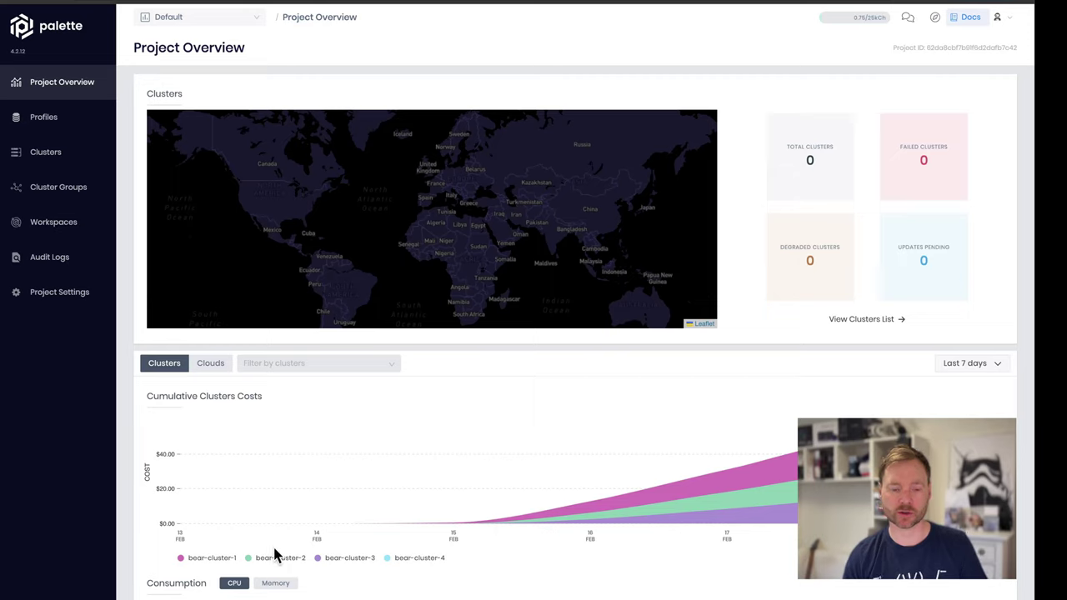
Review the maas-bear-demo cluster profile's layers, then view the empty Clusters list
{"action": "left_click", "coordinate": [37, 121]}
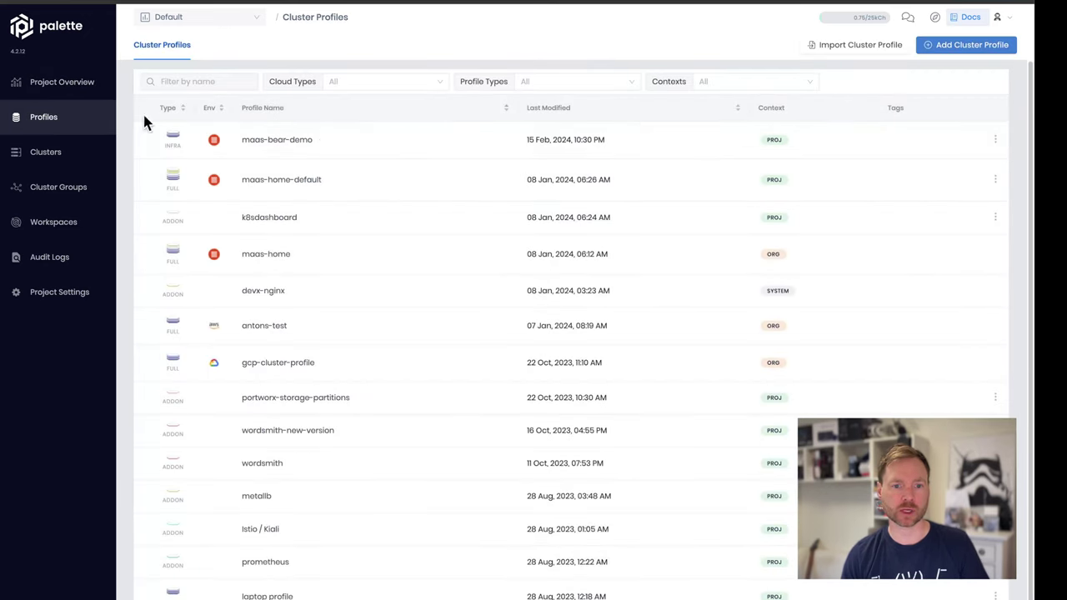
{"action": "left_click", "coordinate": [268, 147]}
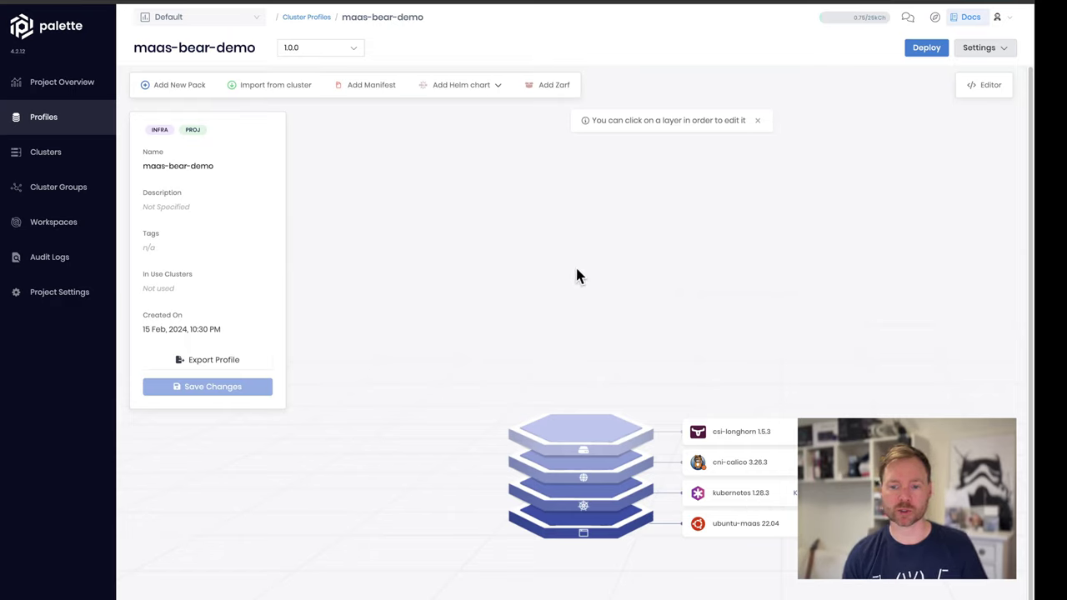
{"action": "left_click", "coordinate": [46, 153]}
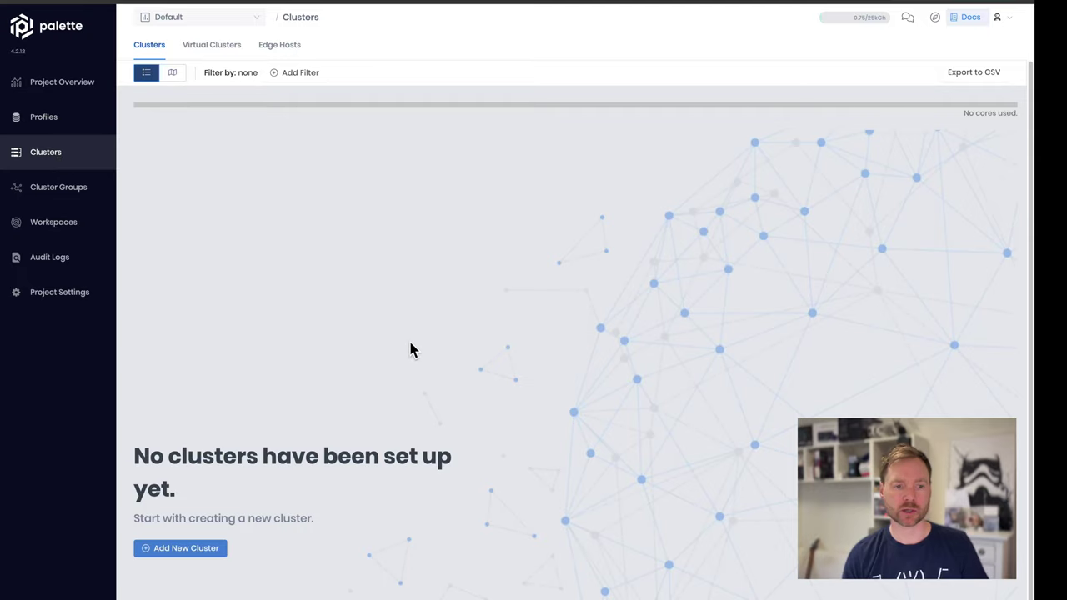
Begin deploying a brand-new MAAS cluster and start its MAAS configuration
{"action": "left_click", "coordinate": [185, 549]}
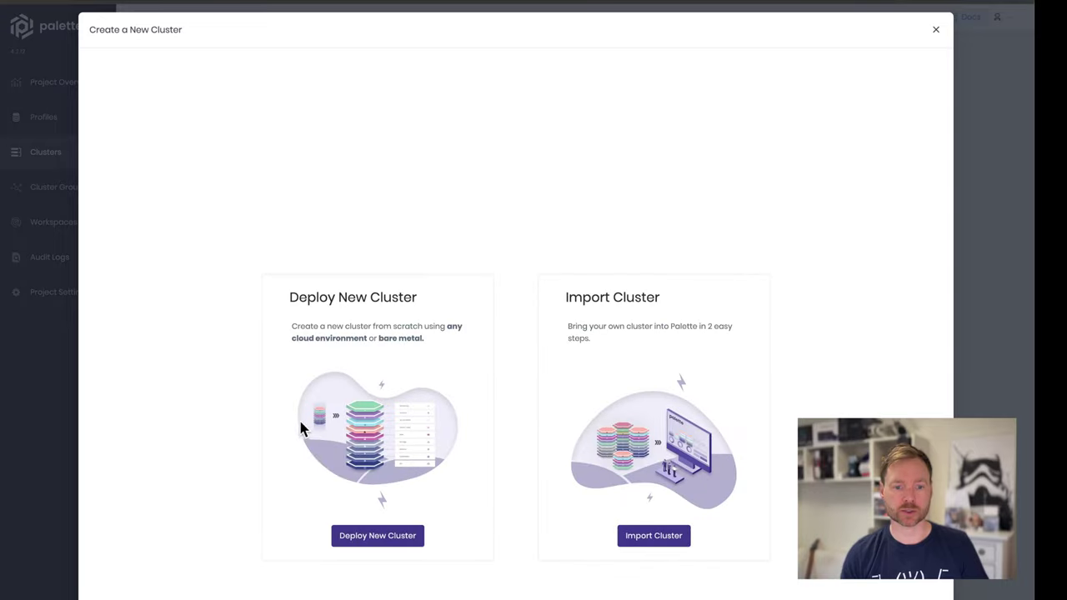
{"action": "left_click", "coordinate": [369, 537]}
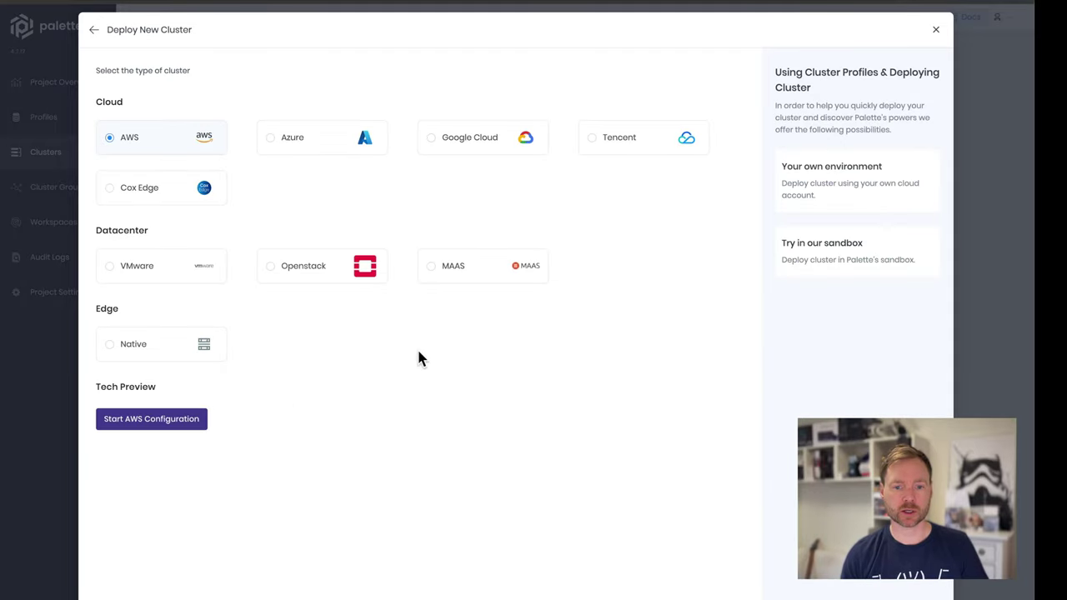
{"action": "left_click", "coordinate": [432, 268]}
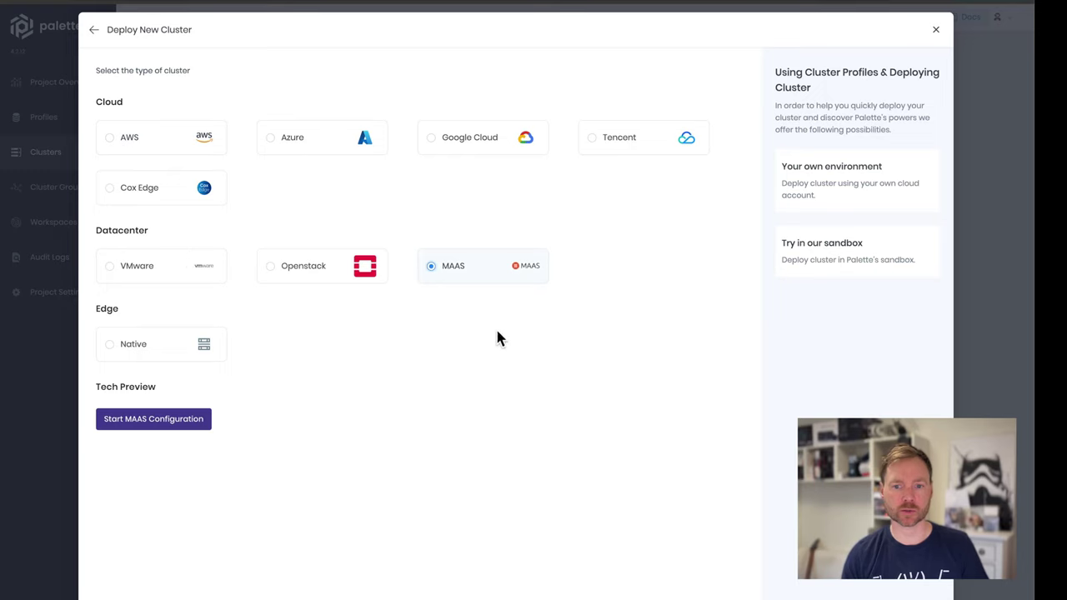
{"action": "left_click", "coordinate": [165, 423]}
Select cloud account gateway-1, name the cluster bear-demo-cluster-1, and continue to profile selection
{"action": "left_click", "coordinate": [259, 288]}
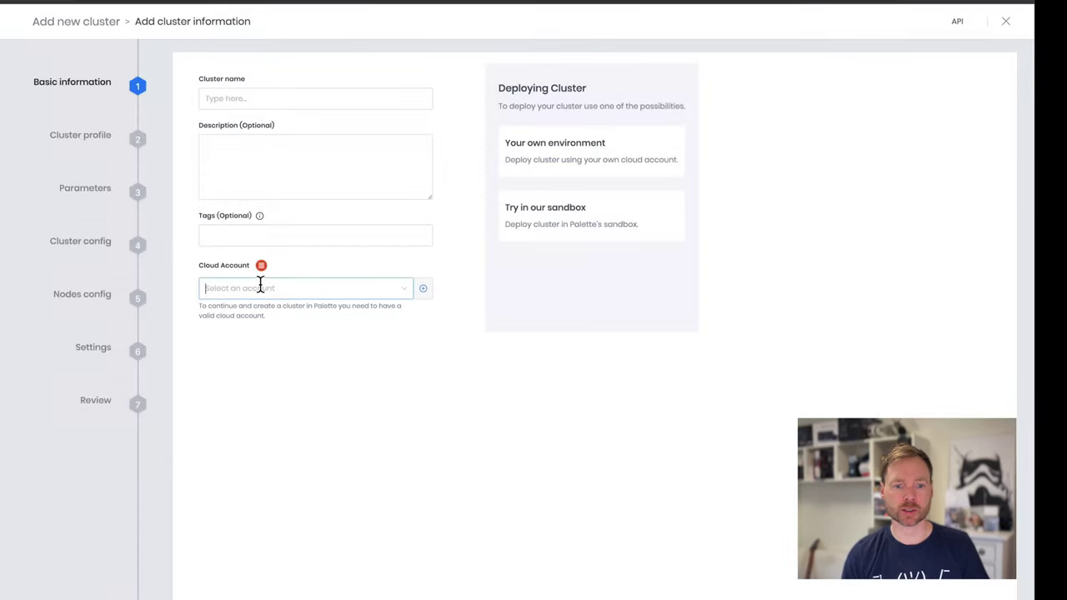
{"action": "left_click", "coordinate": [238, 314]}
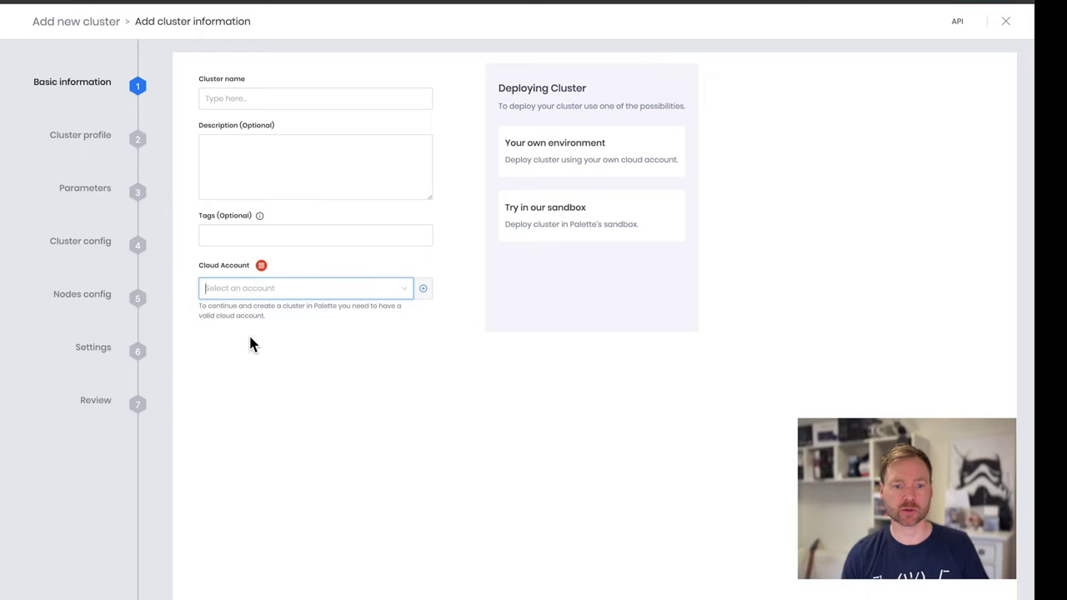
{"action": "left_click", "coordinate": [241, 97]}
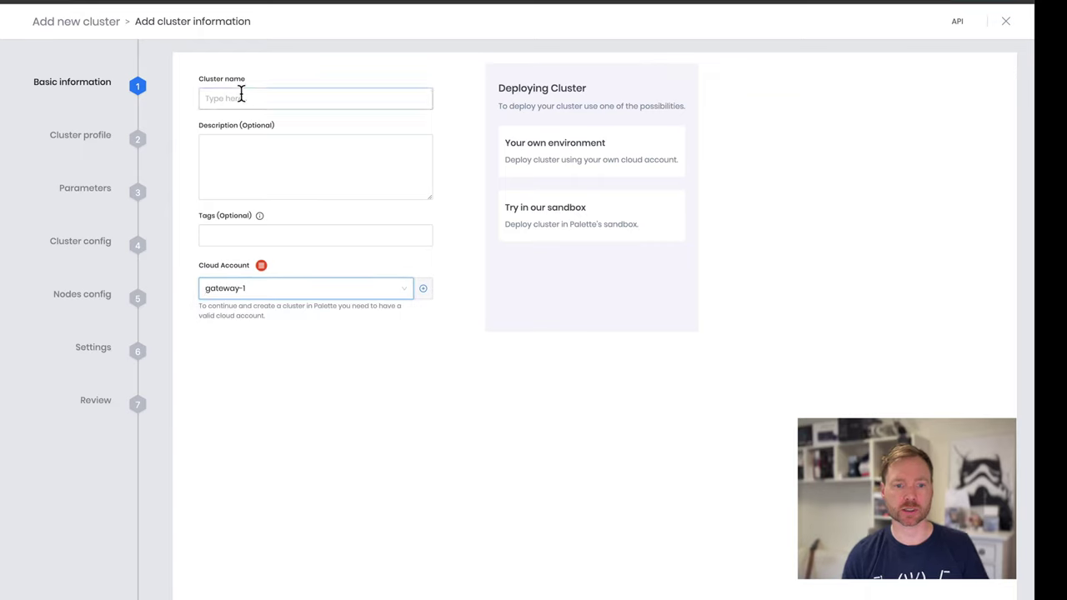
{"action": "left_click", "coordinate": [318, 225]}
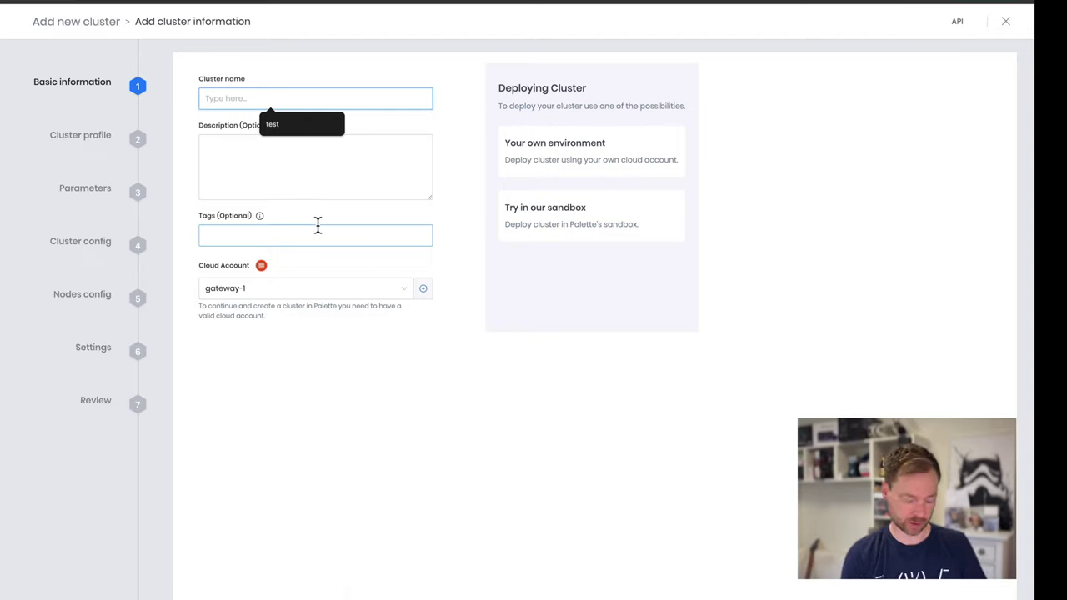
{"action": "type", "text": "bear-demo-cluster-"}
{"action": "left_click", "coordinate": [412, 428]}
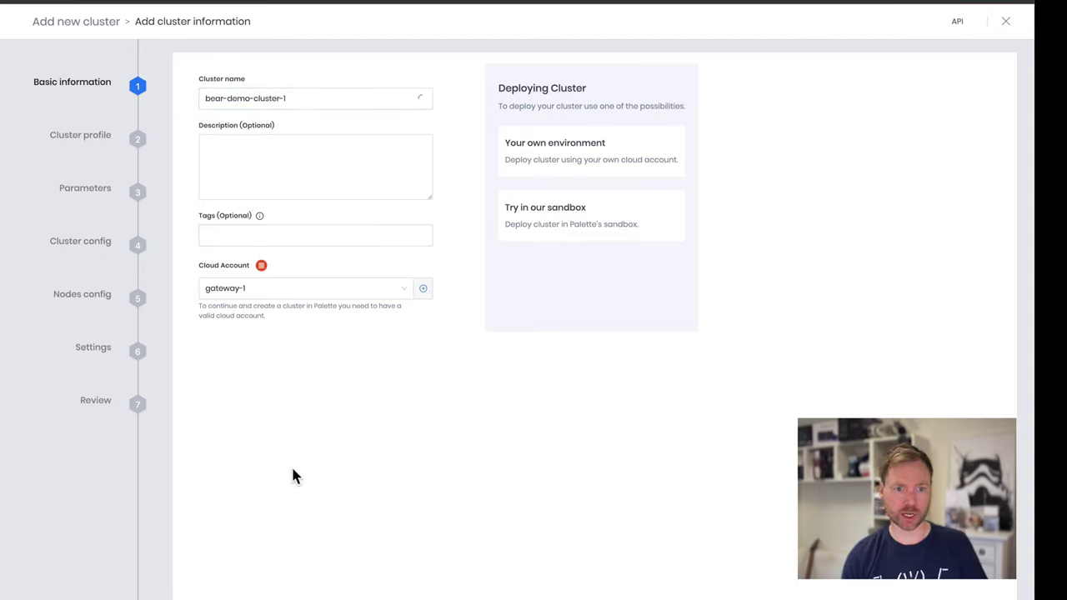
{"action": "key", "text": "Return"}
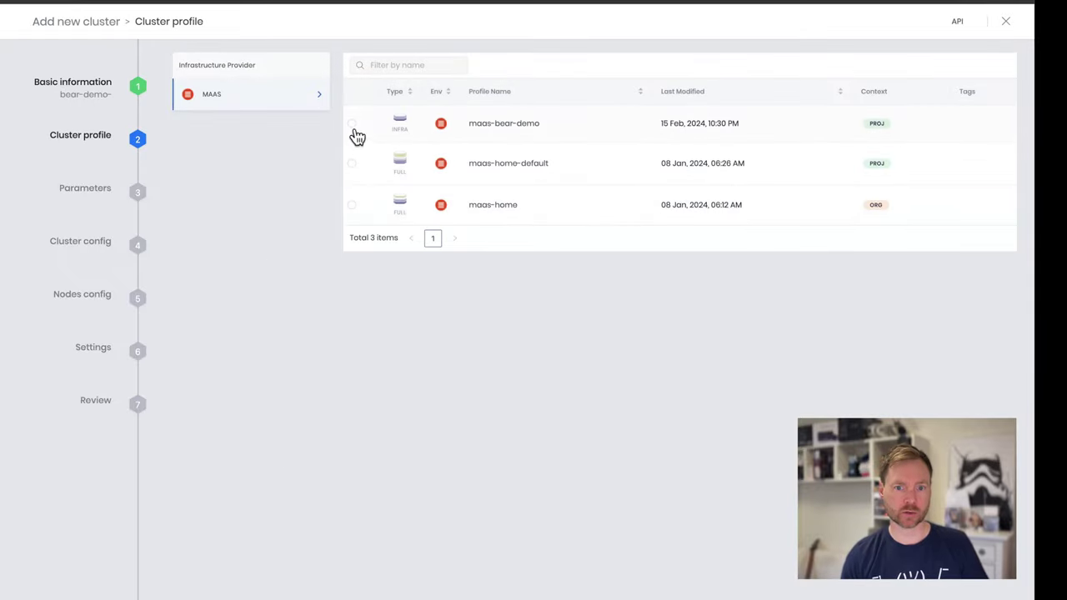
Choose the maas-bear-demo profile, keep default parameters, and set the cluster domain to maas
{"action": "left_click", "coordinate": [352, 125]}
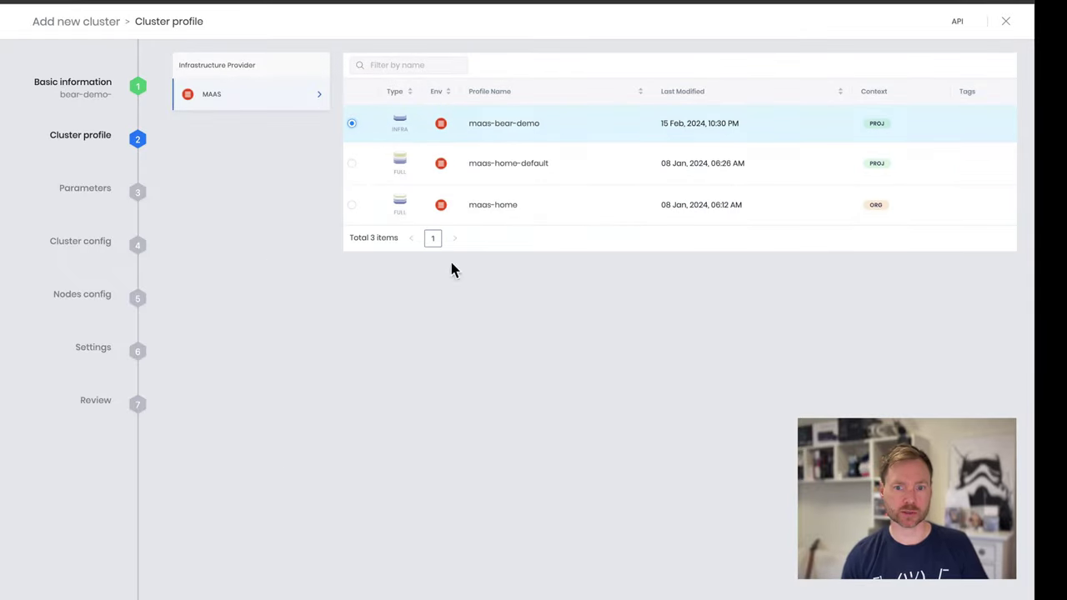
{"action": "key", "text": "Return"}
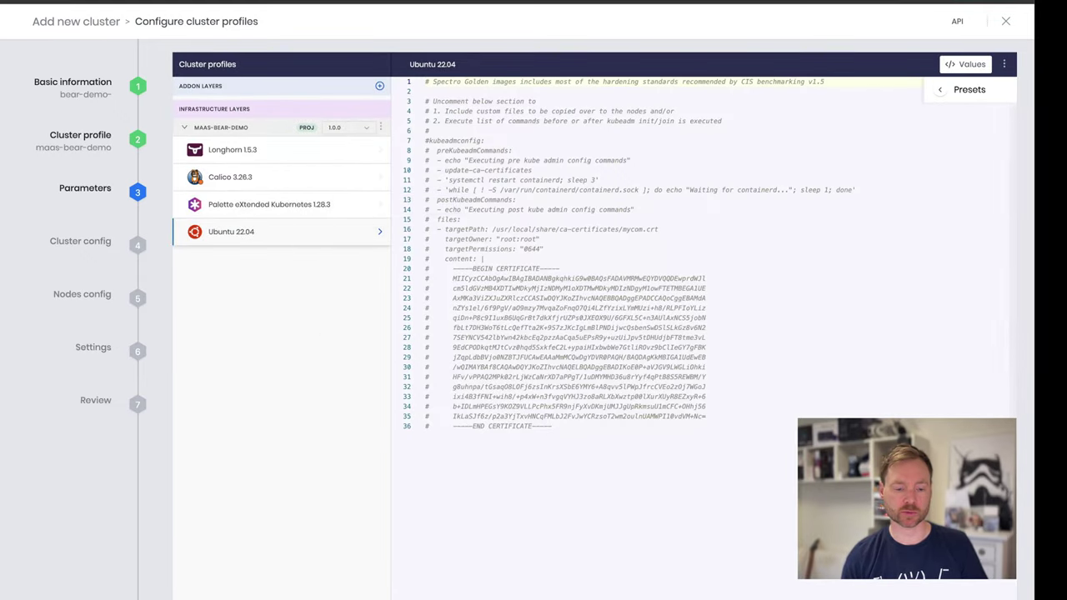
{"action": "key", "text": "Return"}
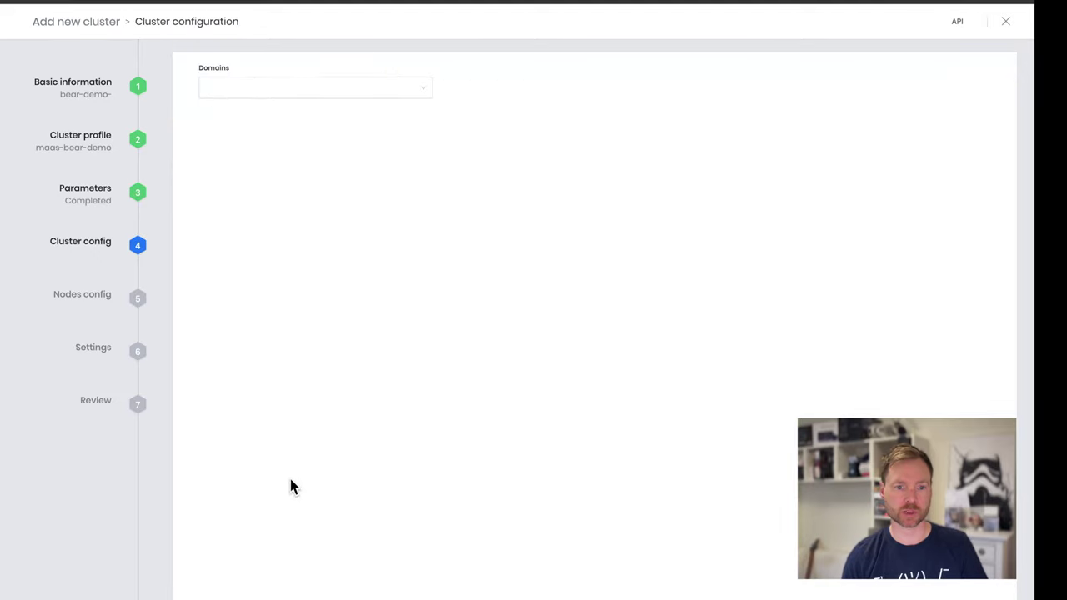
{"action": "left_click", "coordinate": [250, 98]}
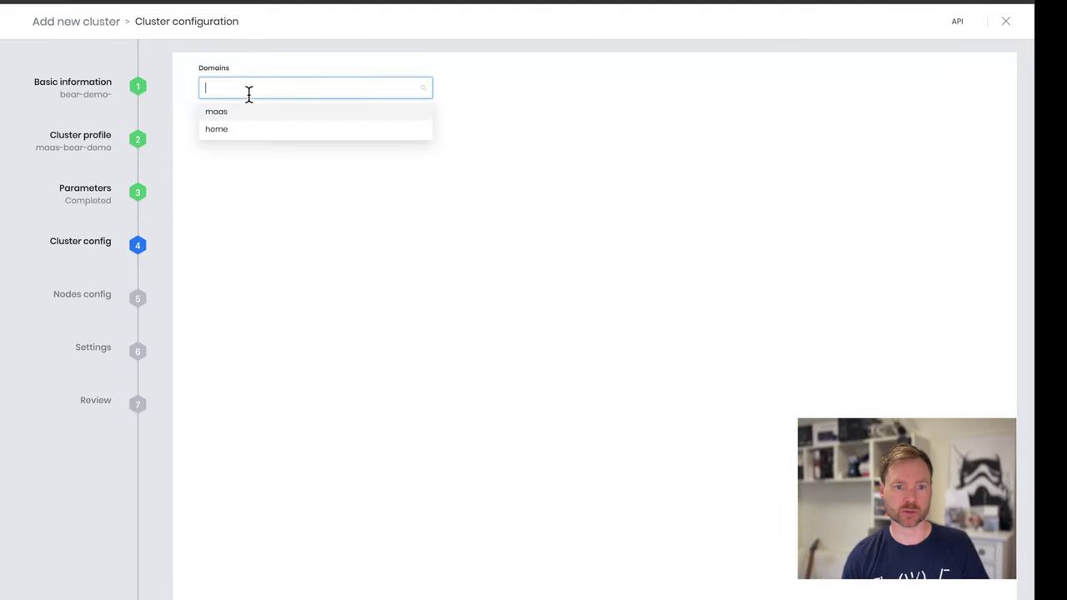
{"action": "left_click", "coordinate": [245, 110]}
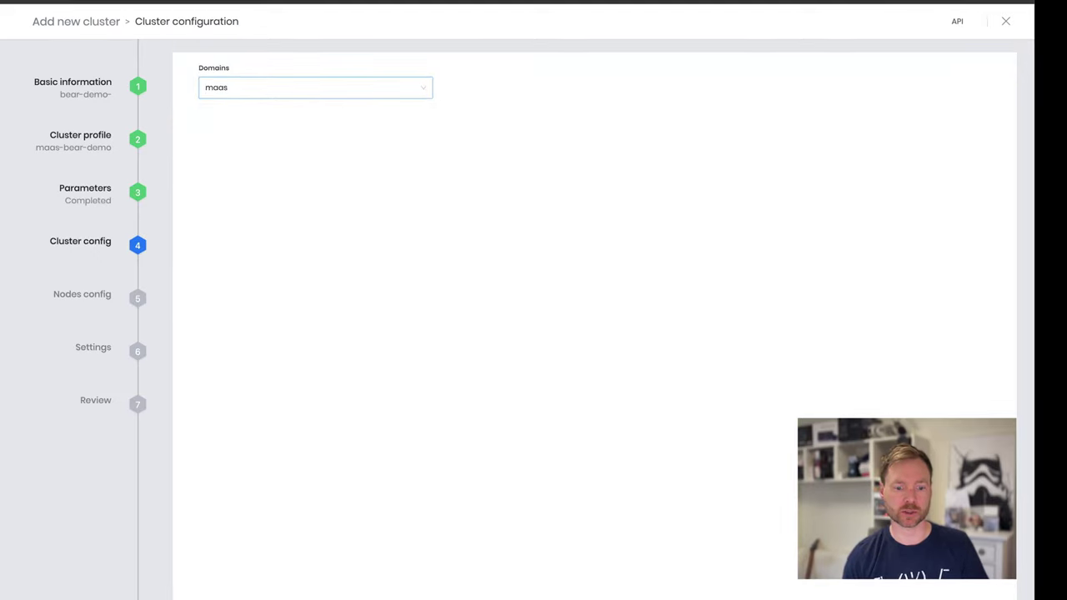
{"action": "key", "text": "Return"}
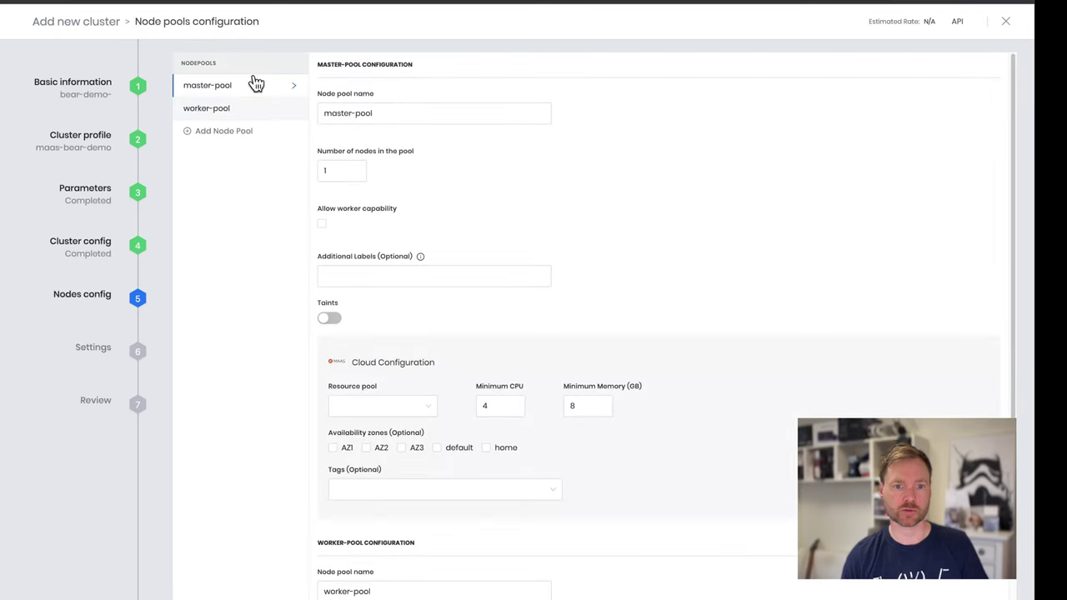
Give master-pool 3 nodes in resource pool CP, spread across zones AZ1–AZ3
{"action": "left_click", "coordinate": [338, 169]}
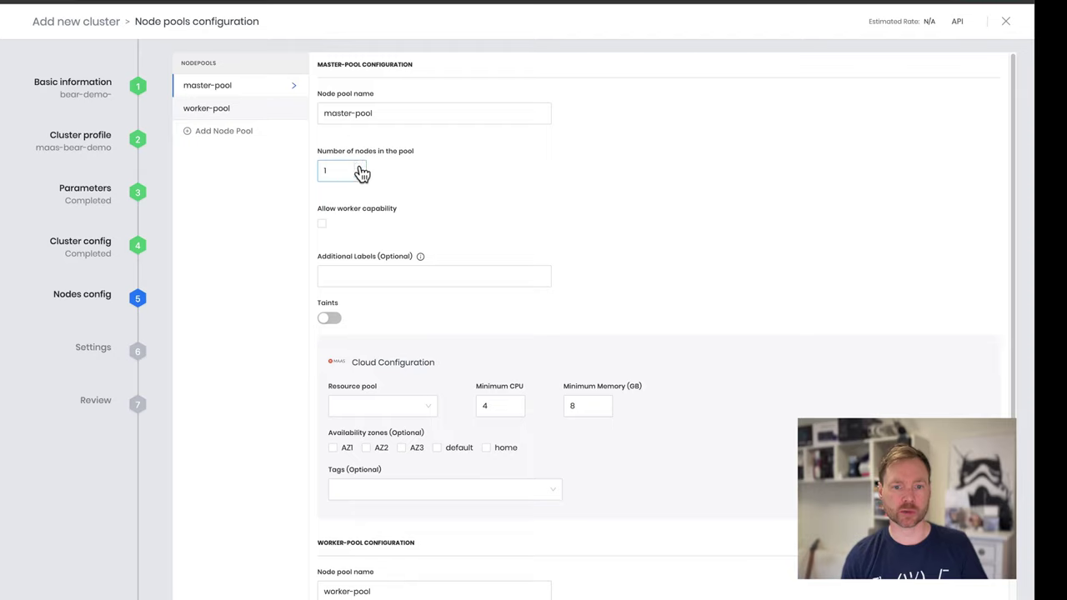
{"action": "left_click", "coordinate": [362, 168]}
{"action": "left_click", "coordinate": [362, 168]}
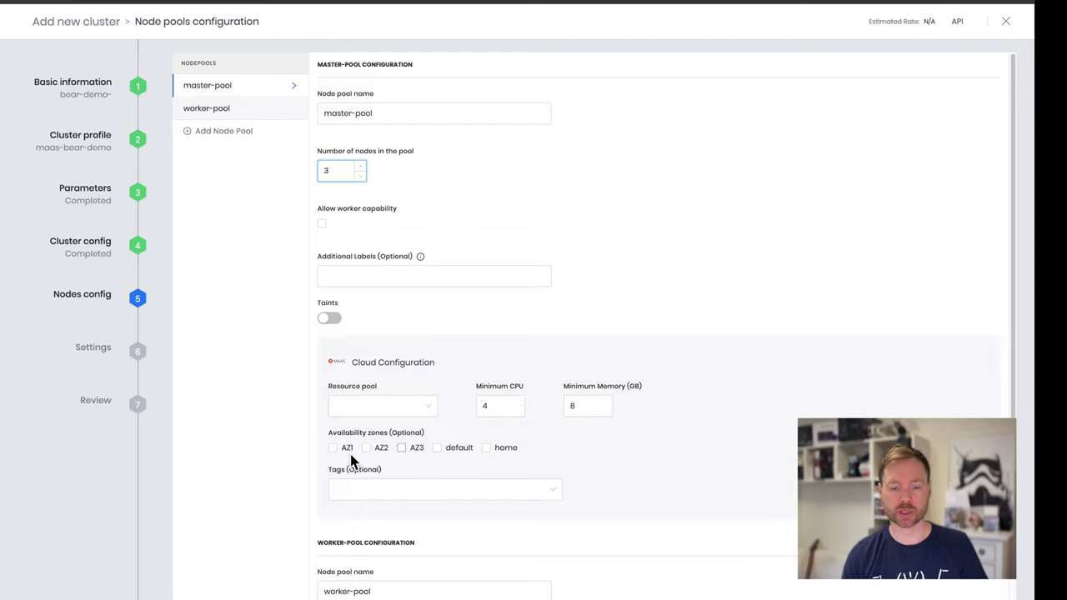
{"action": "left_click", "coordinate": [428, 406]}
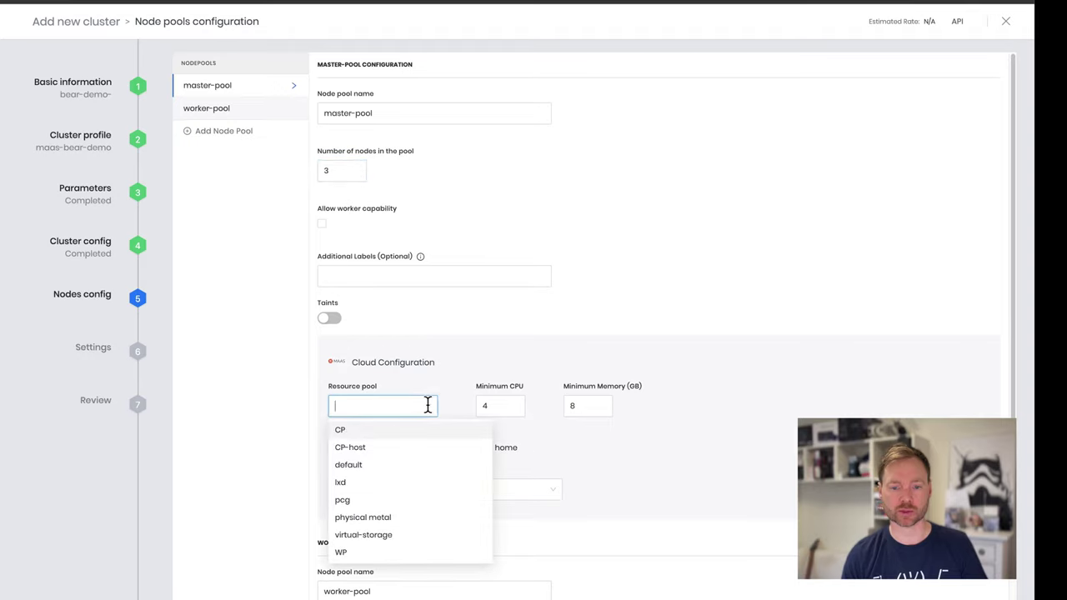
{"action": "left_click", "coordinate": [346, 431]}
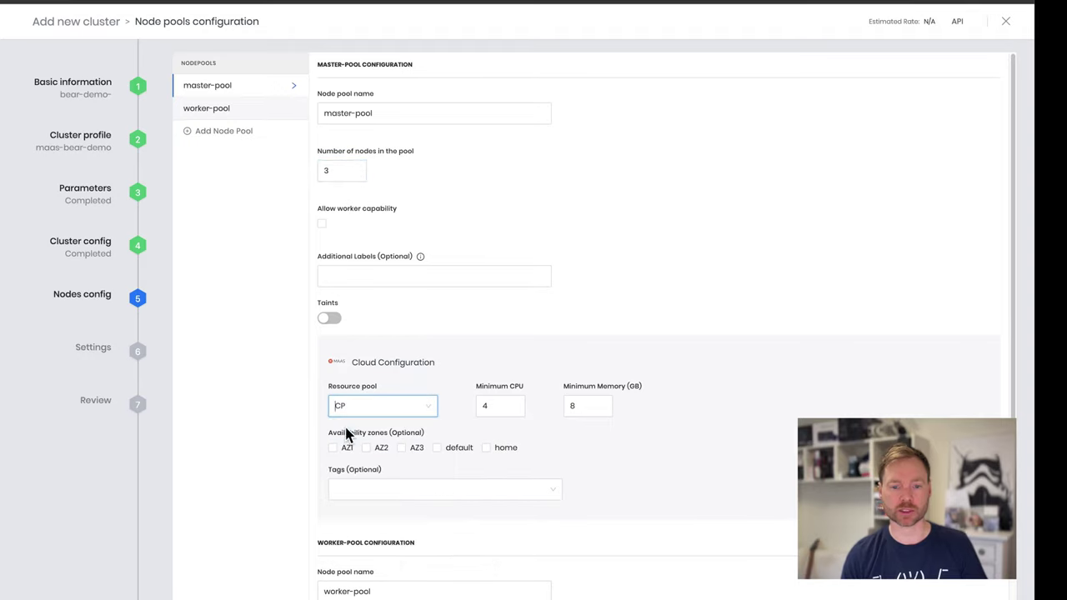
{"action": "left_click", "coordinate": [335, 450]}
{"action": "left_click", "coordinate": [367, 449]}
Set the master pool's minimum CPU to 2 and minimum memory to 2 GB
{"action": "left_click", "coordinate": [493, 406]}
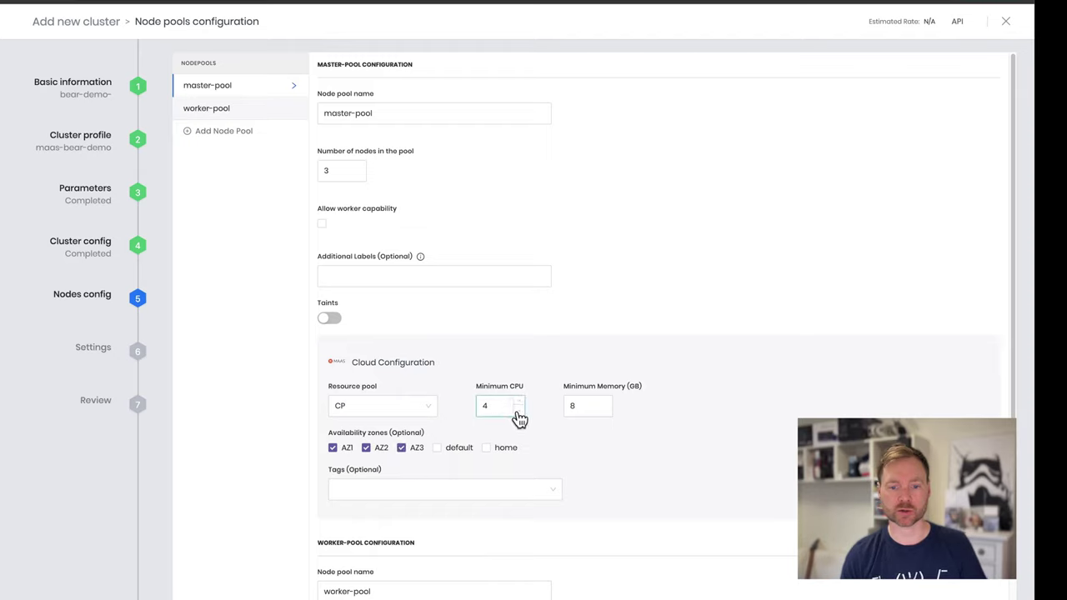
{"action": "left_click", "coordinate": [519, 411]}
{"action": "left_click", "coordinate": [518, 410]}
{"action": "left_click", "coordinate": [594, 407]}
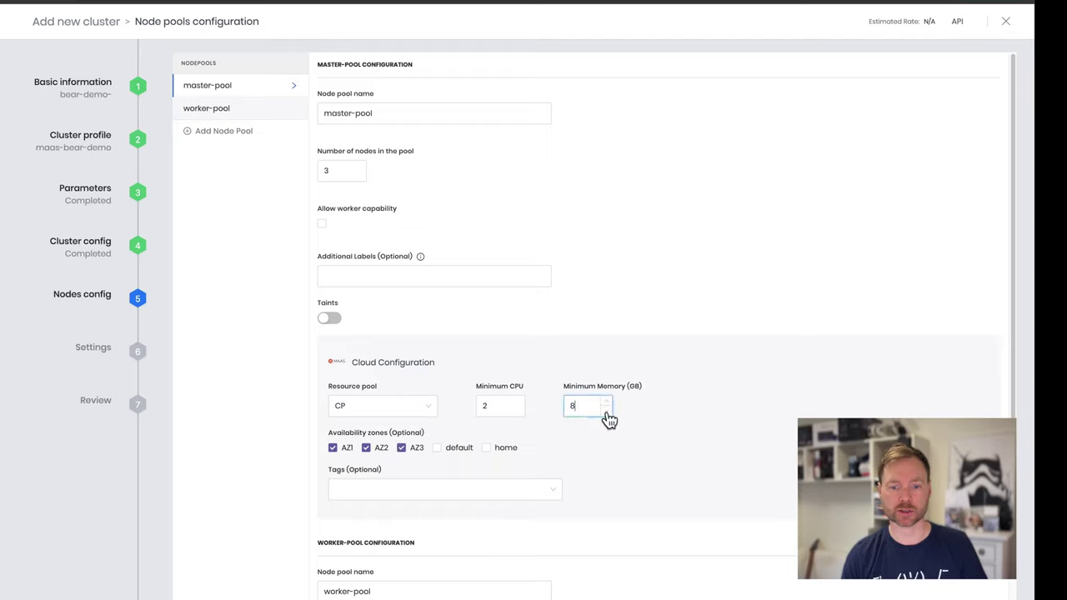
{"action": "double_click", "coordinate": [587, 405]}
{"action": "type", "text": "2"}
{"action": "left_click", "coordinate": [672, 442]}
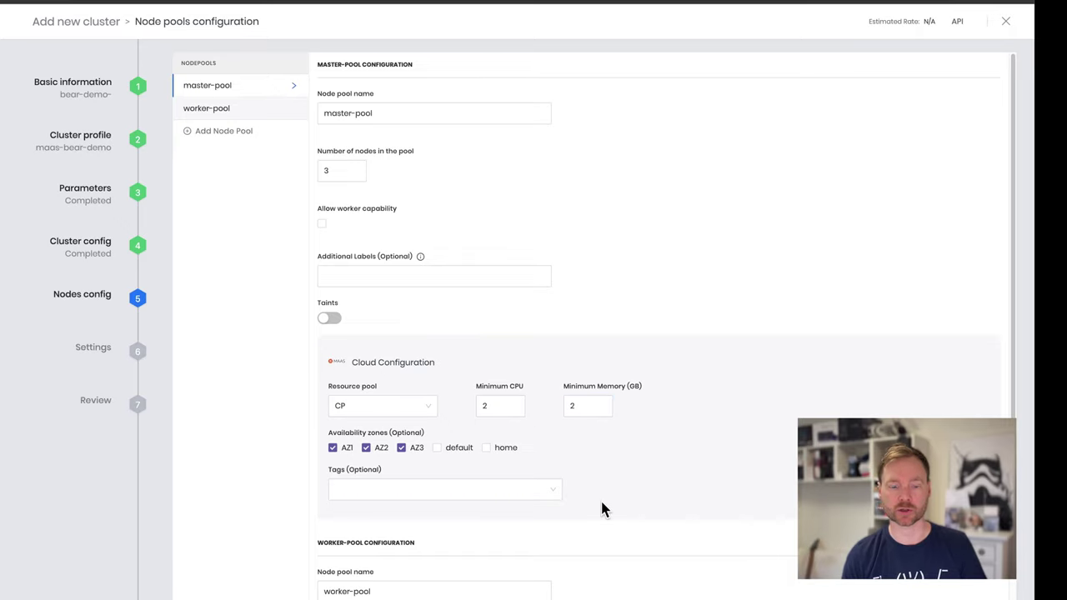
{"action": "scroll", "coordinate": [604, 511], "scroll_direction": "down", "scroll_amount": 3}
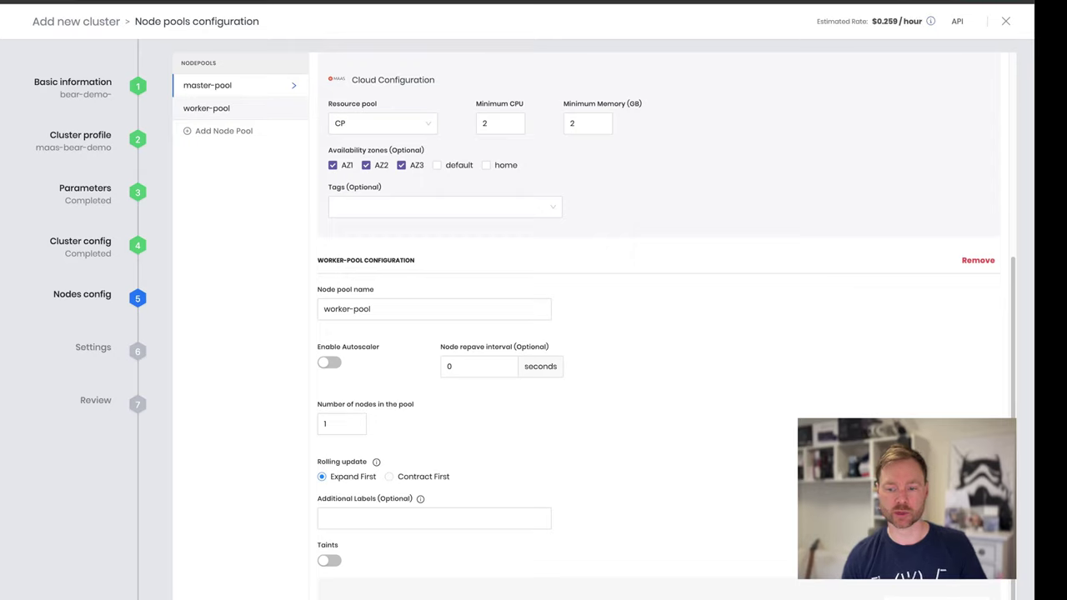
{"action": "scroll", "coordinate": [714, 517], "scroll_direction": "up", "scroll_amount": 3}
{"action": "scroll", "coordinate": [714, 517], "scroll_direction": "down", "scroll_amount": 3}
{"action": "scroll", "coordinate": [716, 518], "scroll_direction": "up", "scroll_amount": 3}
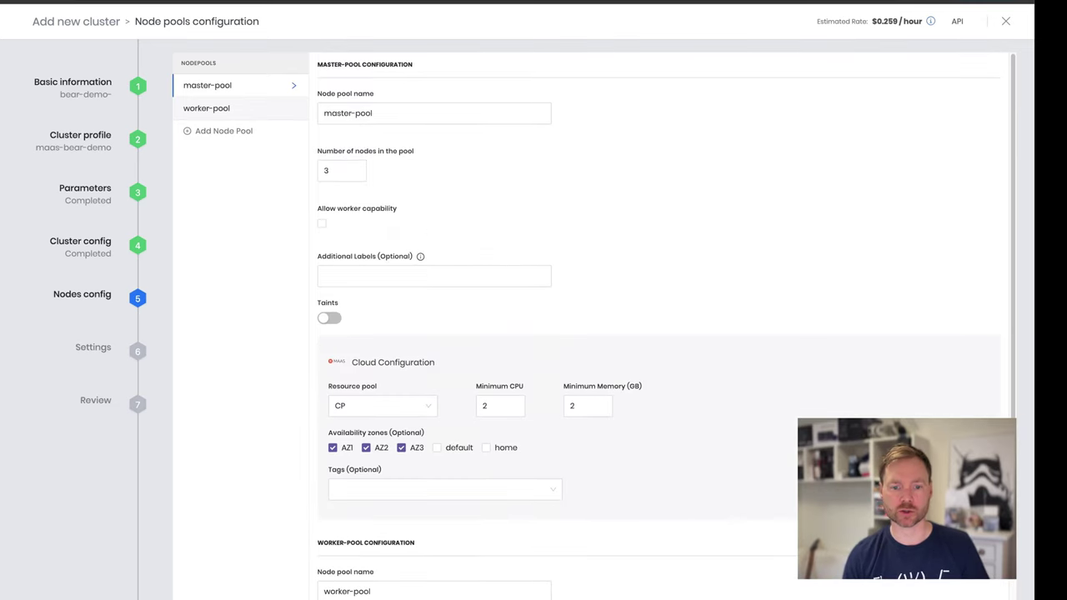
{"action": "scroll", "coordinate": [658, 325], "scroll_direction": "down", "scroll_amount": 3}
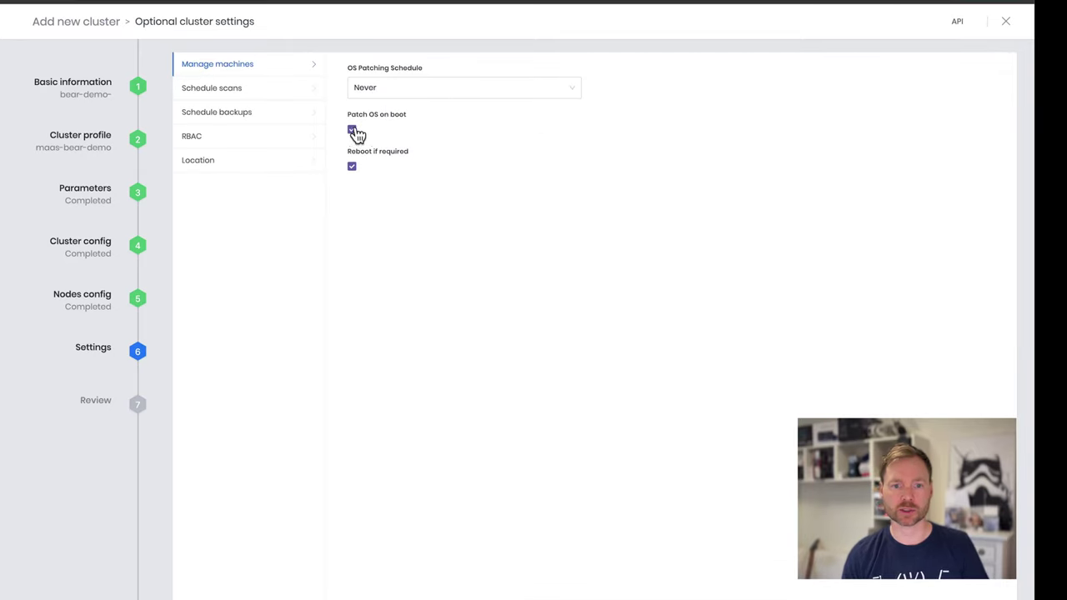
Add an RBAC binding granting the cluster-admin role to the user's e-mail account
{"action": "left_click", "coordinate": [266, 98]}
{"action": "left_click", "coordinate": [243, 118]}
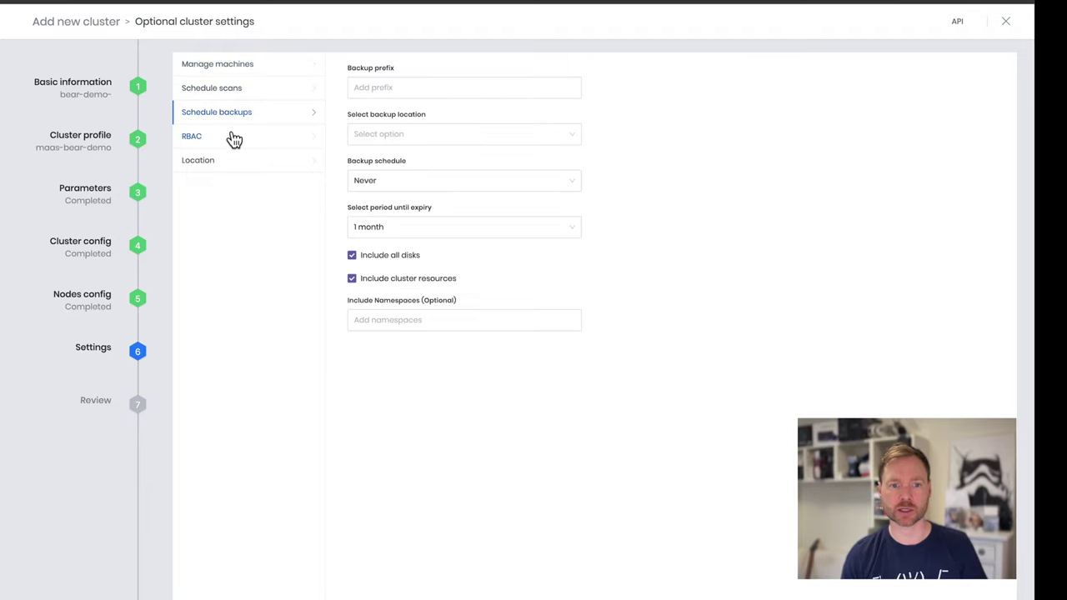
{"action": "left_click", "coordinate": [229, 140]}
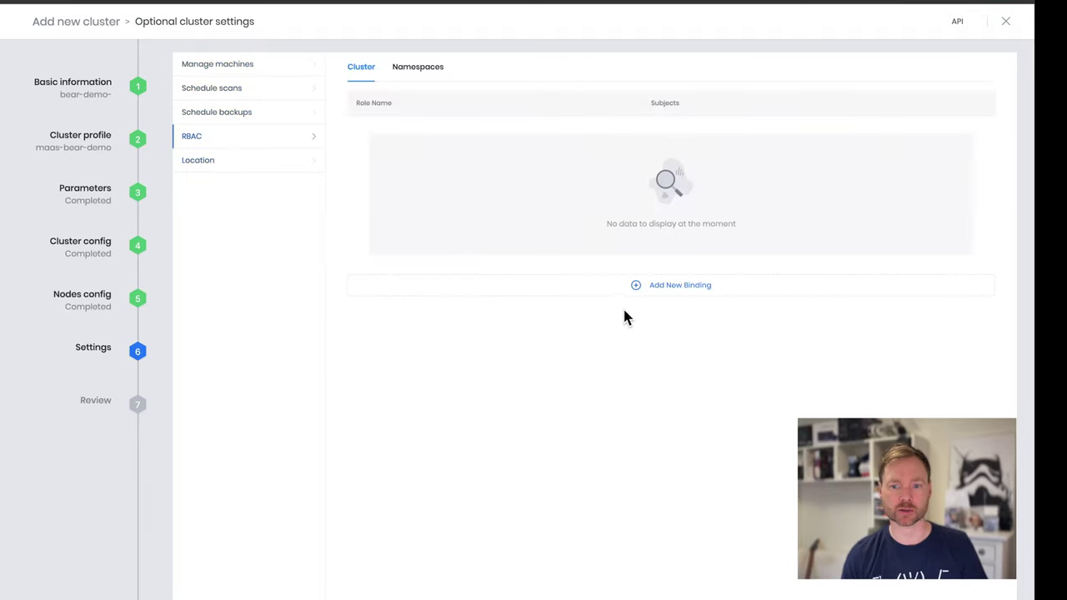
{"action": "left_click", "coordinate": [677, 286]}
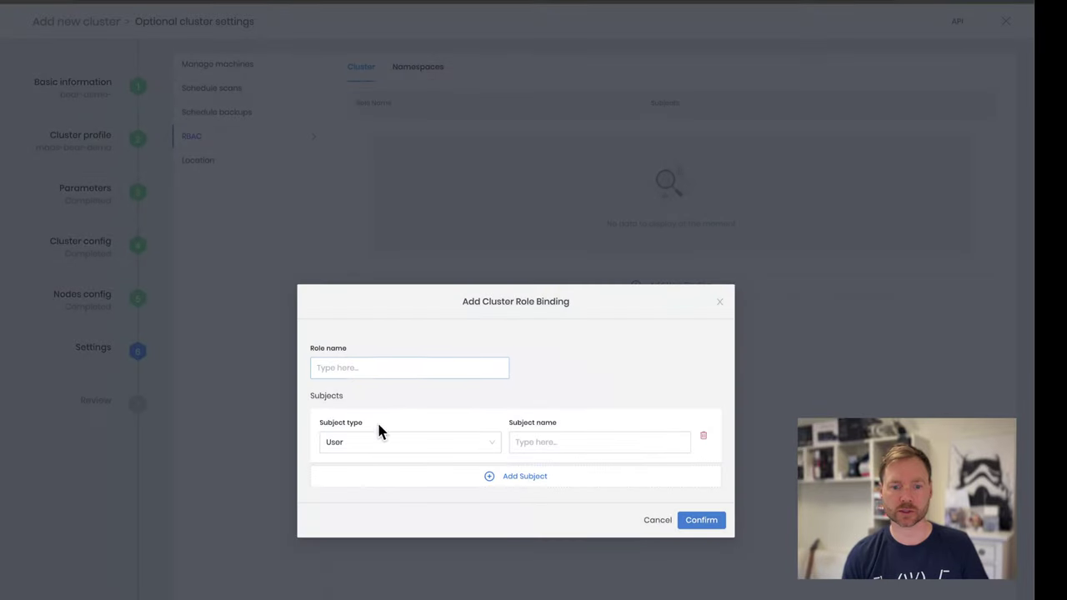
{"action": "left_click", "coordinate": [354, 371]}
{"action": "type", "text": "cluster-admin"}
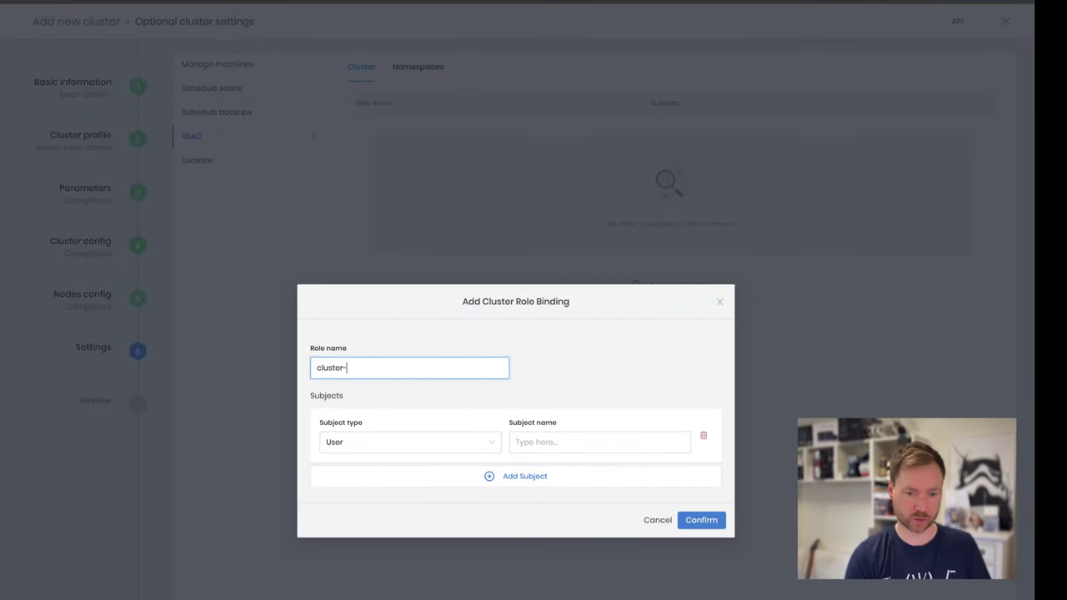
{"action": "key", "text": "Tab"}
{"action": "key", "text": "Tab"}
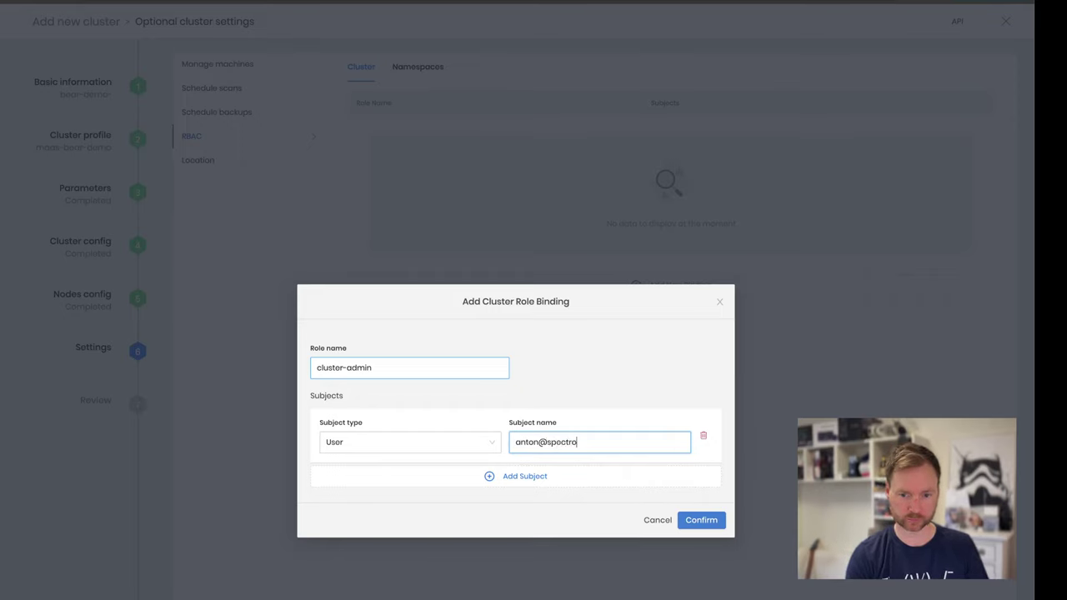
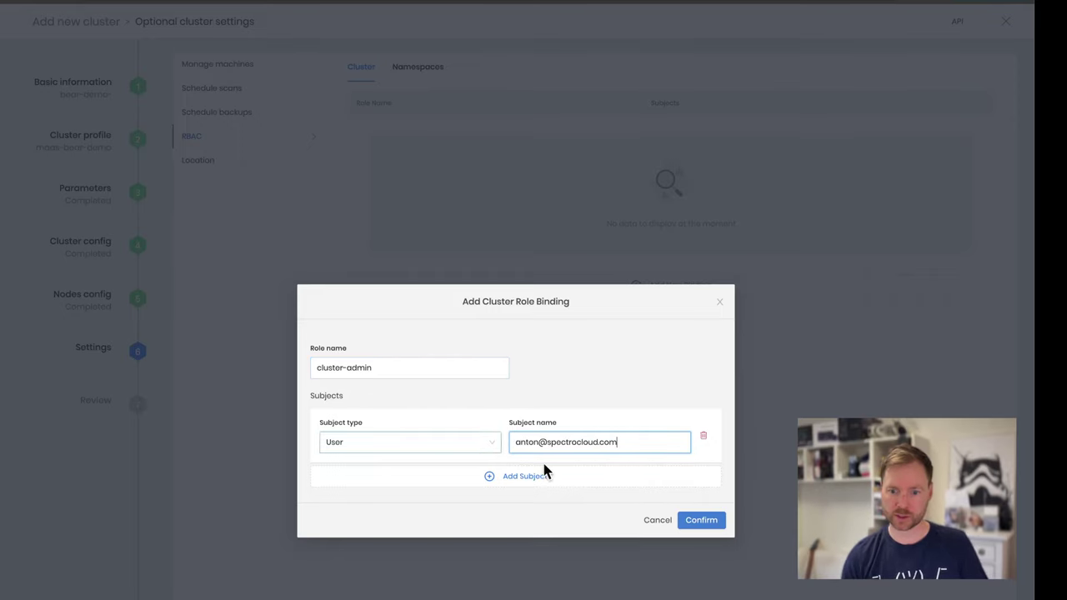
{"action": "left_click", "coordinate": [689, 520]}
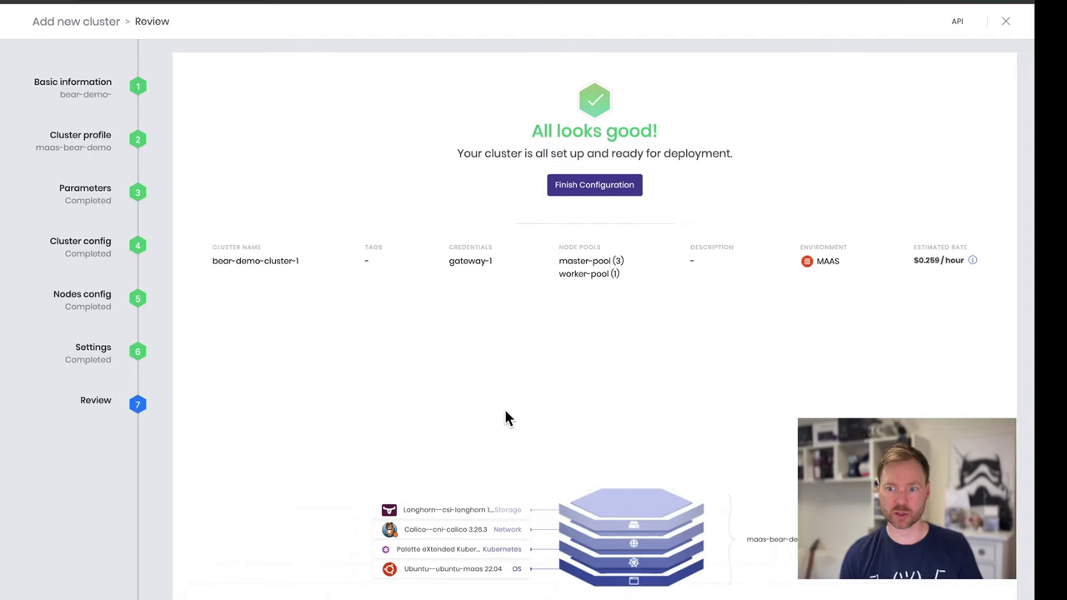
Deploy bear-demo-cluster-1 and view its master and worker nodes being provisioned
{"action": "left_click", "coordinate": [578, 192]}
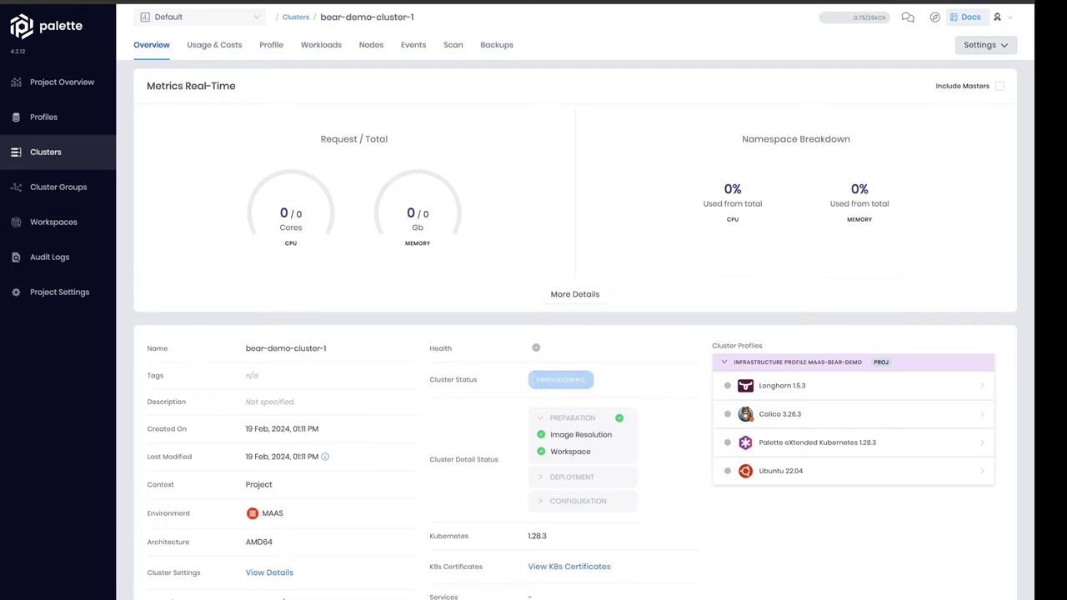
{"action": "left_click", "coordinate": [371, 44]}
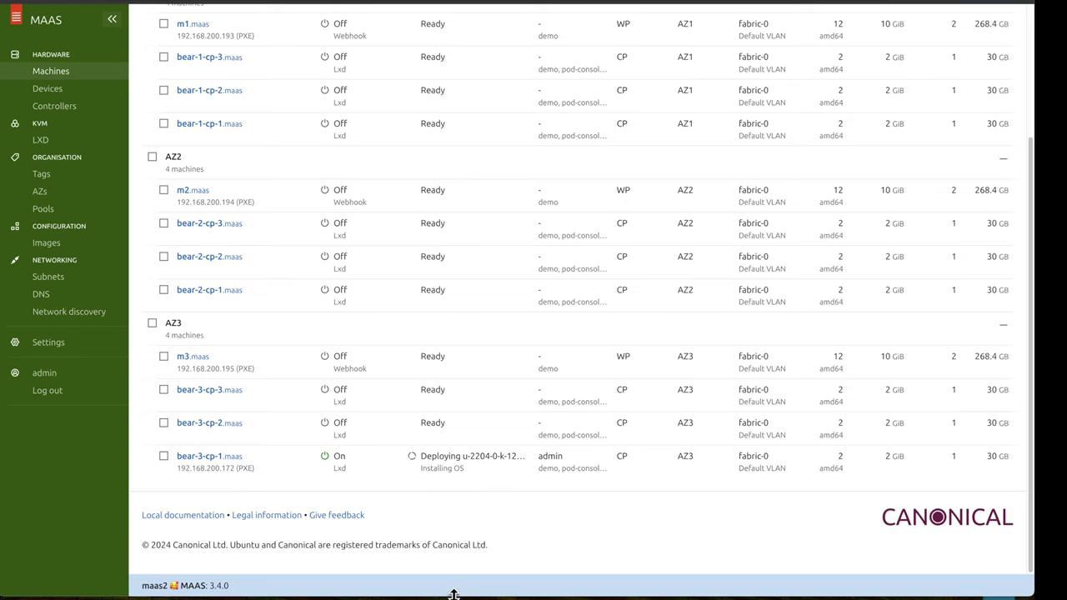
Scroll the MAAS Machines list to check bear-3-cp-1 deploying
{"action": "scroll", "coordinate": [454, 596], "scroll_direction": "up", "scroll_amount": 1}
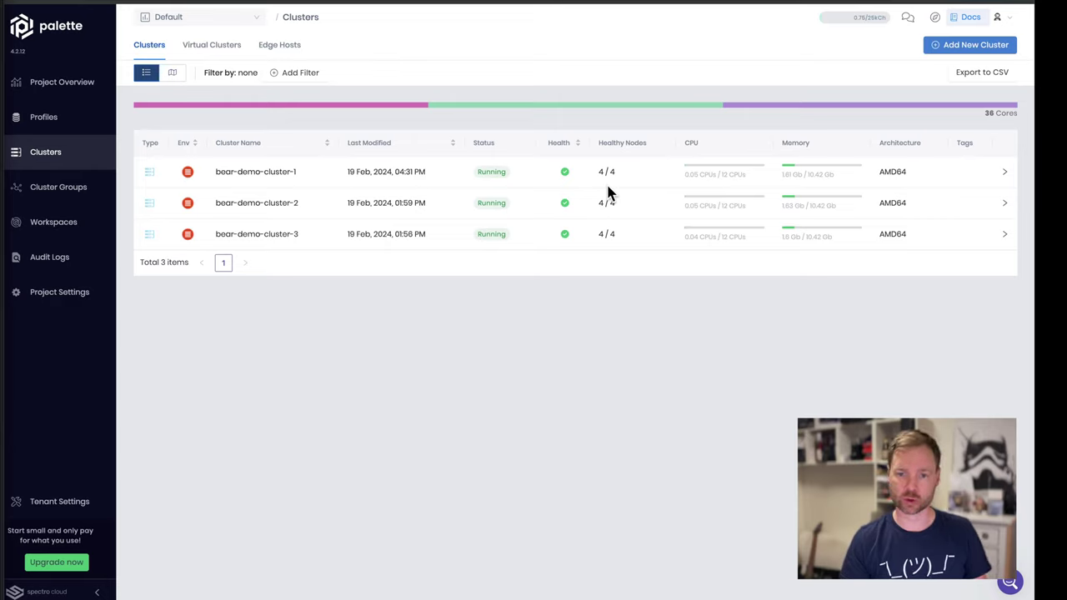
Review bear-demo-cluster-3's healthy overview and its 3 master and 1 worker nodes
{"action": "left_click", "coordinate": [250, 239]}
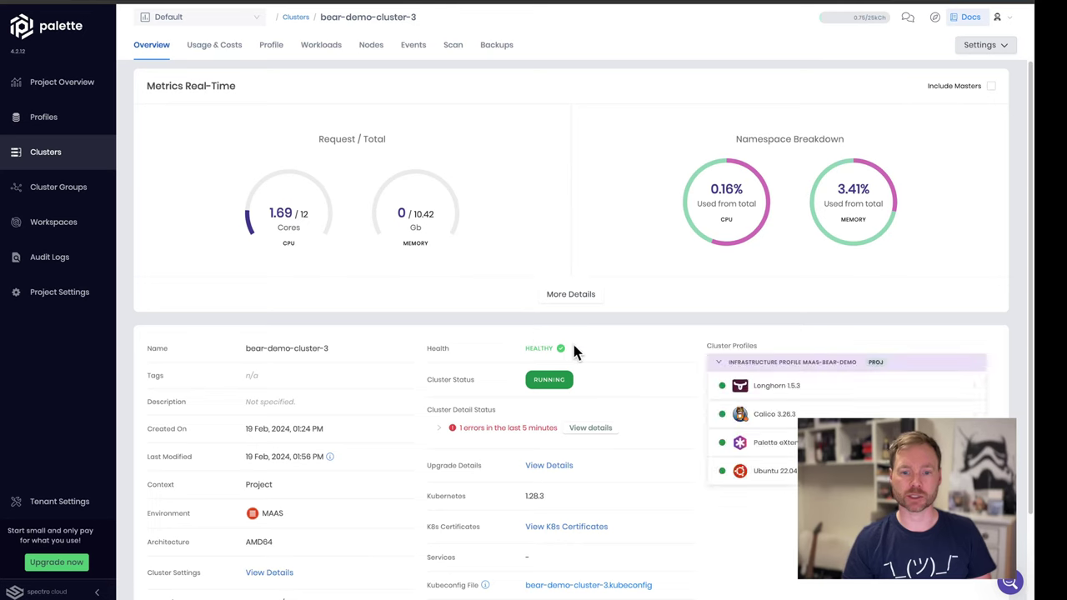
{"action": "scroll", "coordinate": [386, 455], "scroll_direction": "down", "scroll_amount": 2}
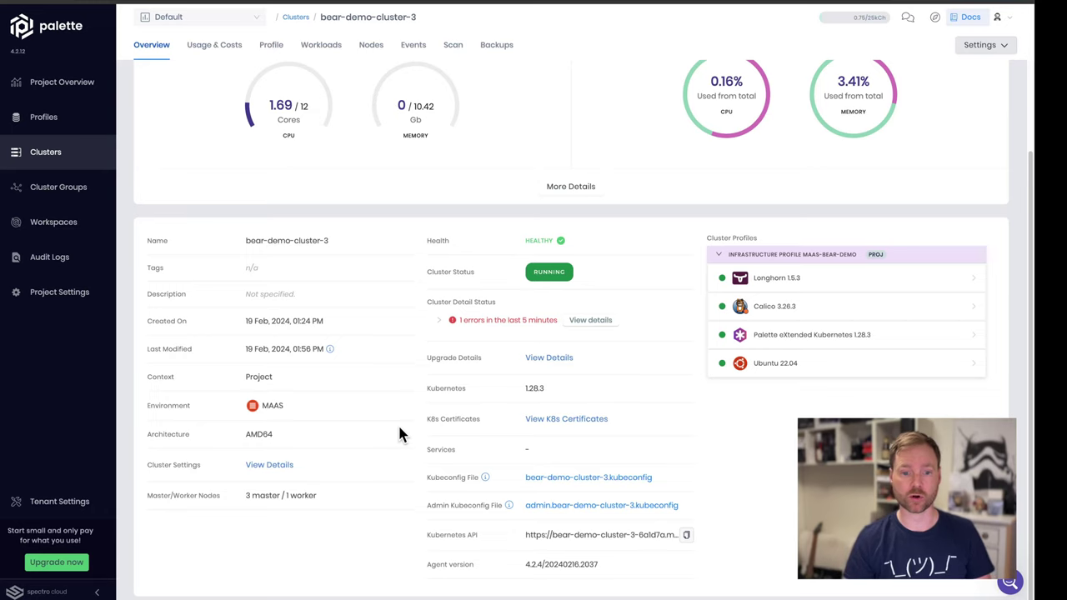
{"action": "scroll", "coordinate": [400, 432], "scroll_direction": "up", "scroll_amount": 2}
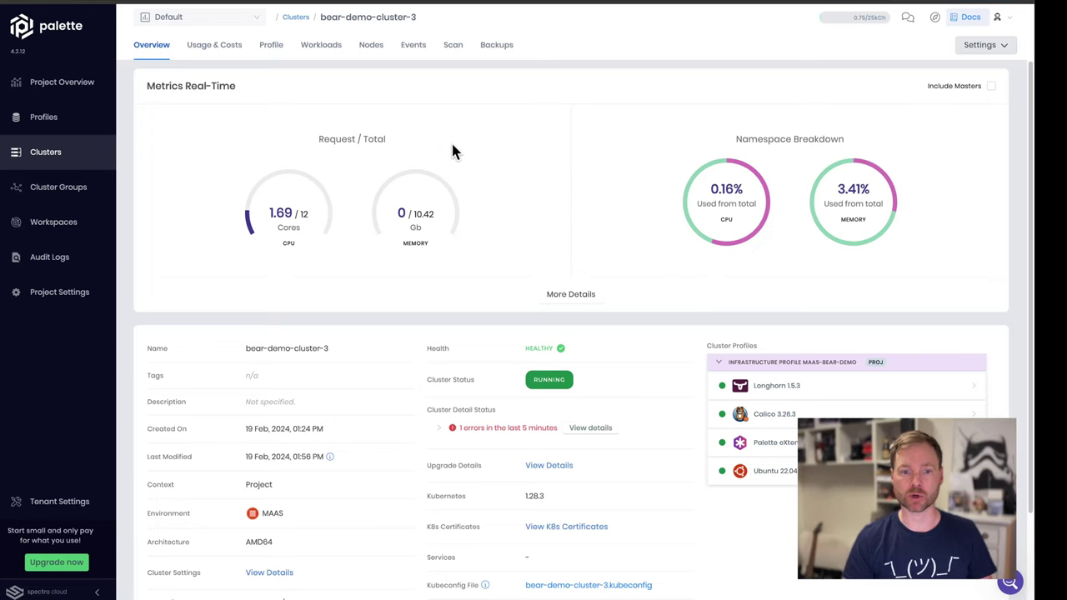
{"action": "left_click", "coordinate": [370, 48]}
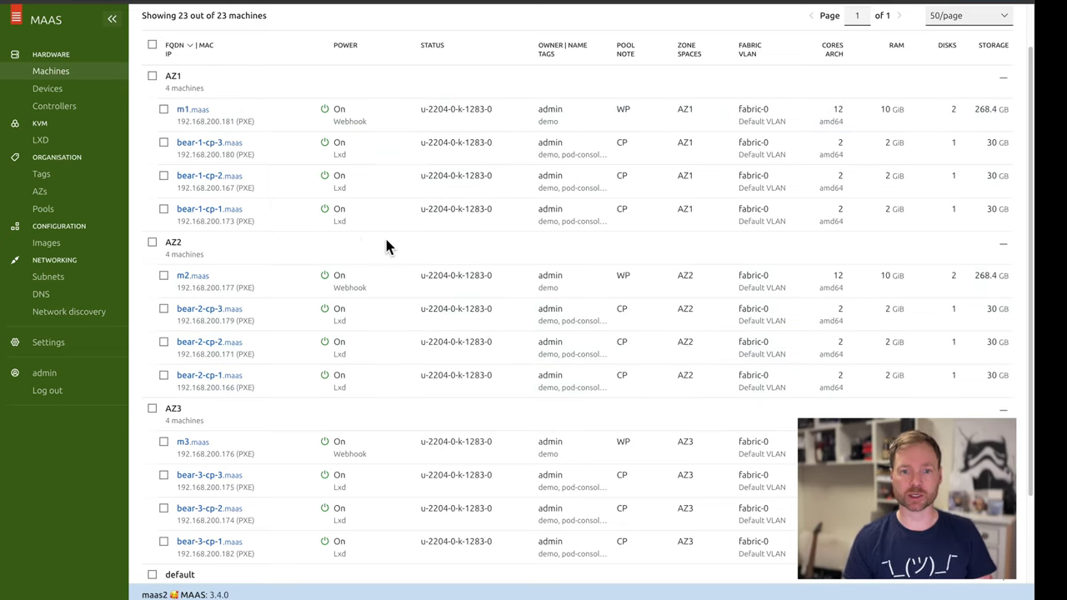
Check the deployed images of bear-1-cp-3 and m1 in MAAS, then return to bear-demo-cluster-3's overview
{"action": "left_click_drag", "start_coordinate": [421, 142], "coordinate": [482, 144]}
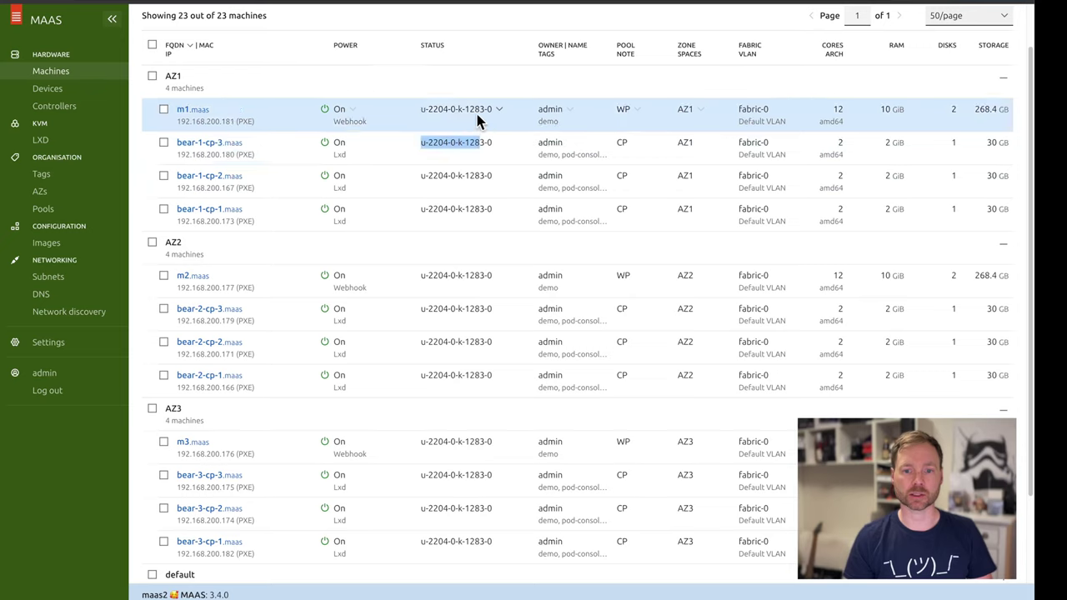
{"action": "left_click", "coordinate": [472, 110]}
{"action": "left_click_drag", "start_coordinate": [472, 109], "coordinate": [429, 111]}
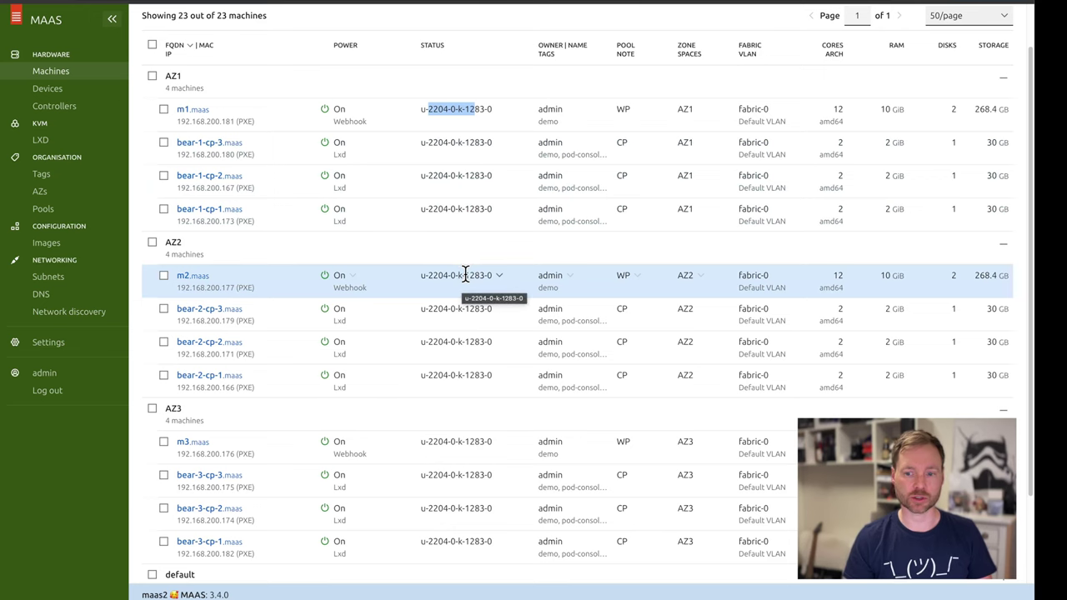
{"action": "scroll", "coordinate": [464, 274], "scroll_direction": "down", "scroll_amount": 3}
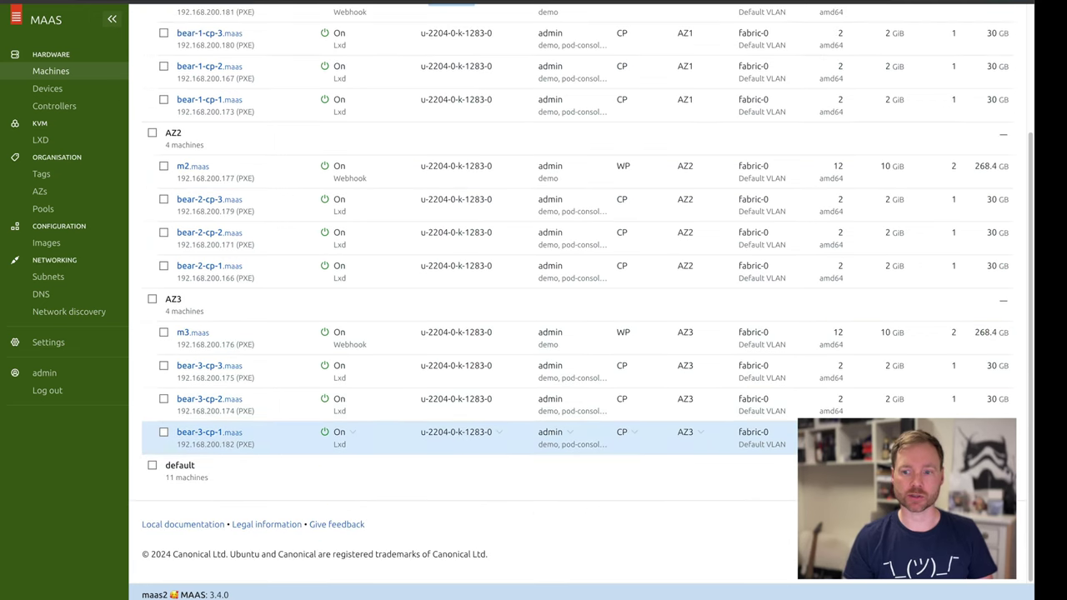
{"action": "scroll", "coordinate": [877, 373], "scroll_direction": "up", "scroll_amount": 3}
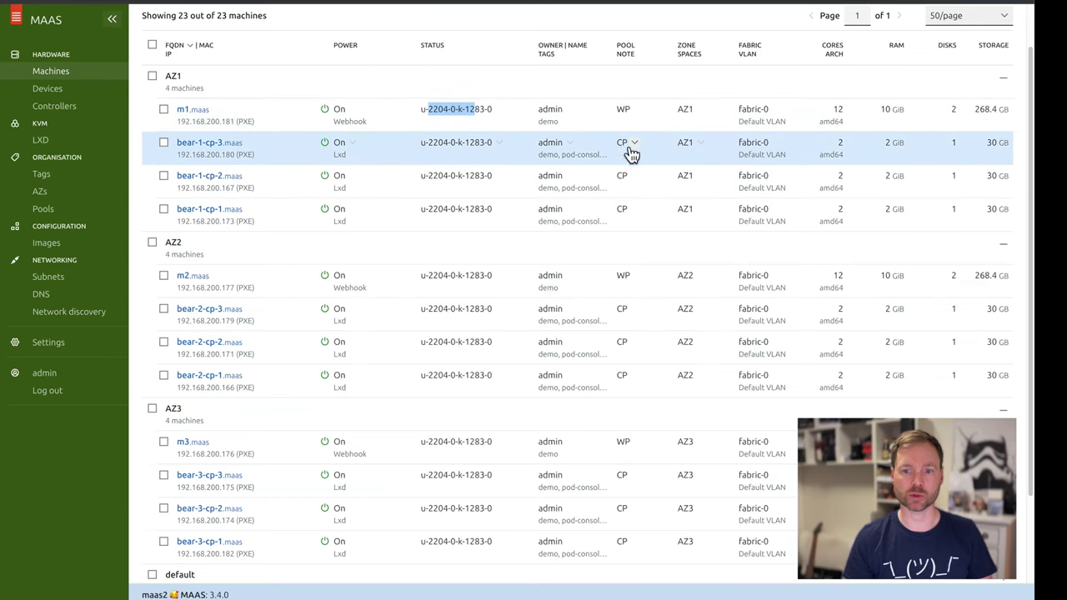
{"action": "scroll", "coordinate": [437, 275], "scroll_direction": "up", "scroll_amount": 1}
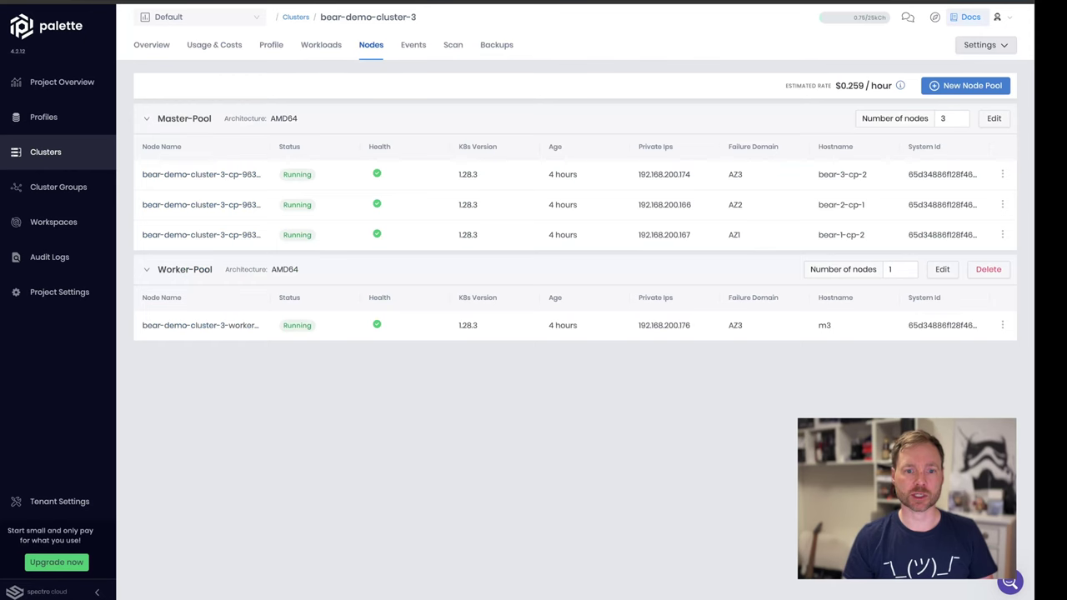
{"action": "left_click", "coordinate": [152, 47]}
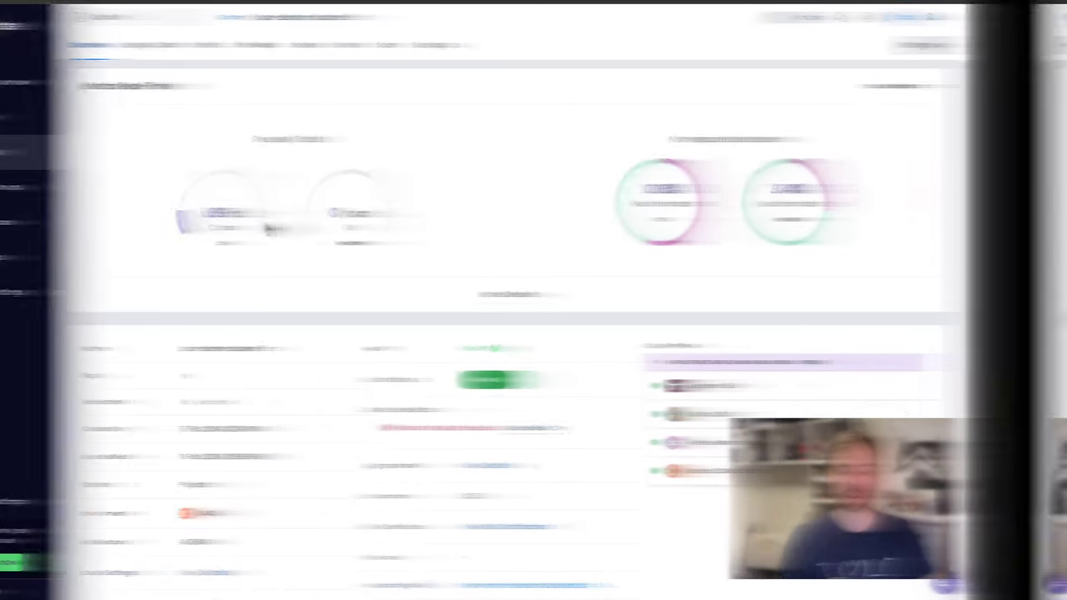